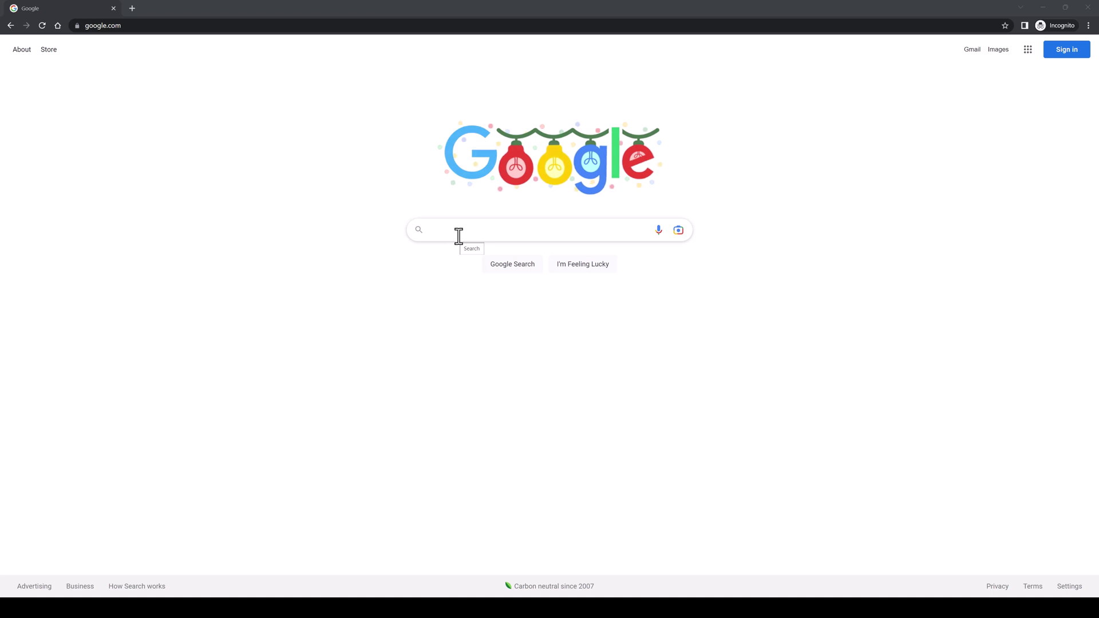
Enter "how to wordpress" as the Google query and place the cursor between "to" and "wordpress"
left_click(458, 233)
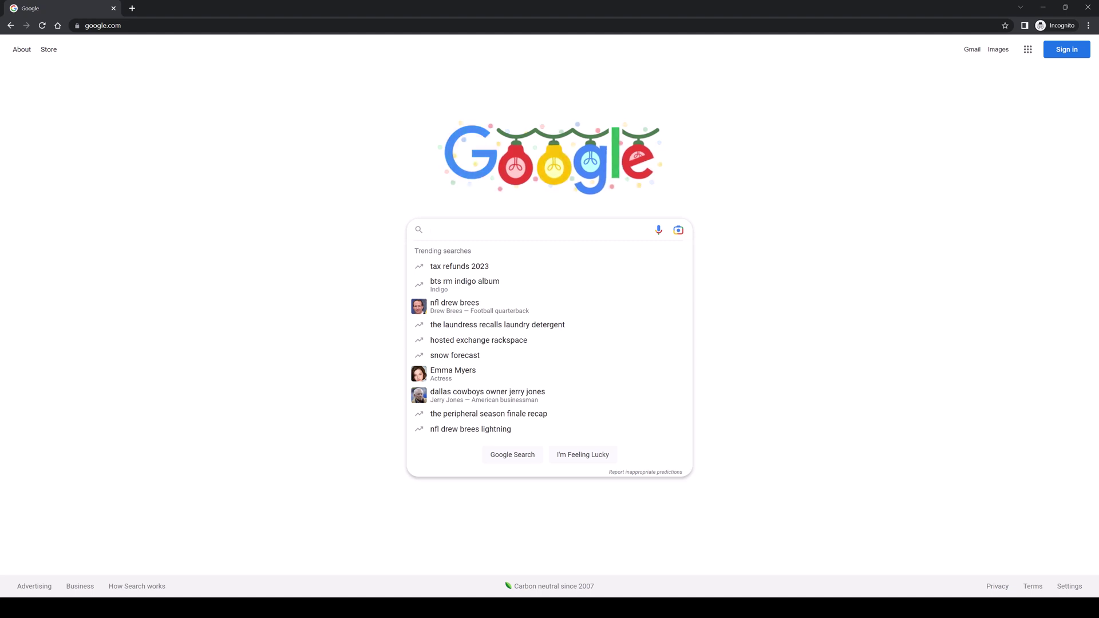
type("how to ")
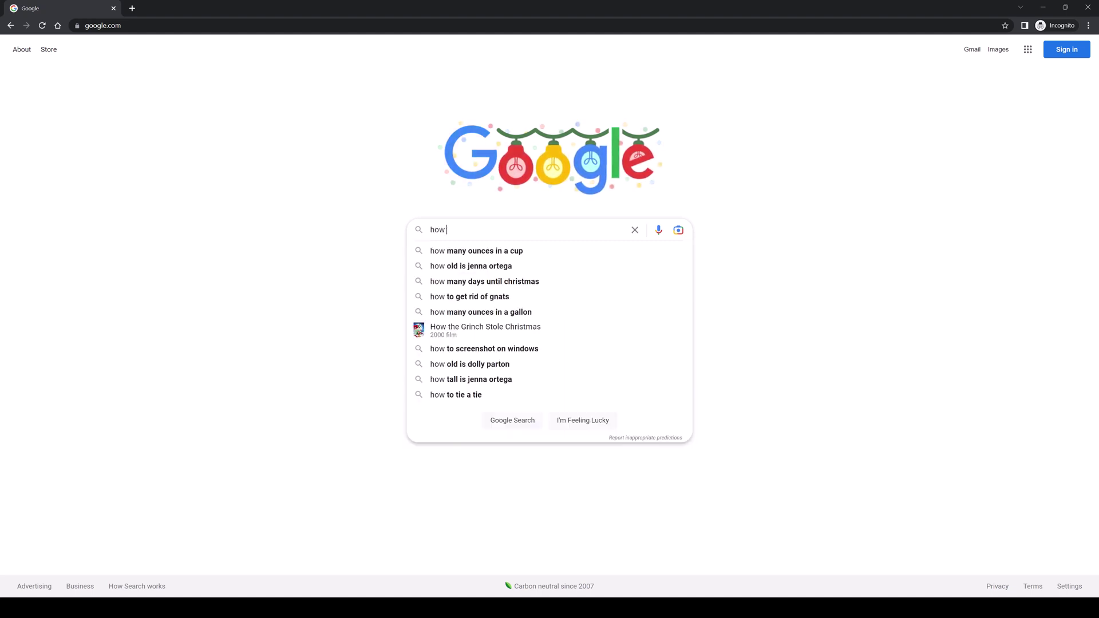
type("wordpress")
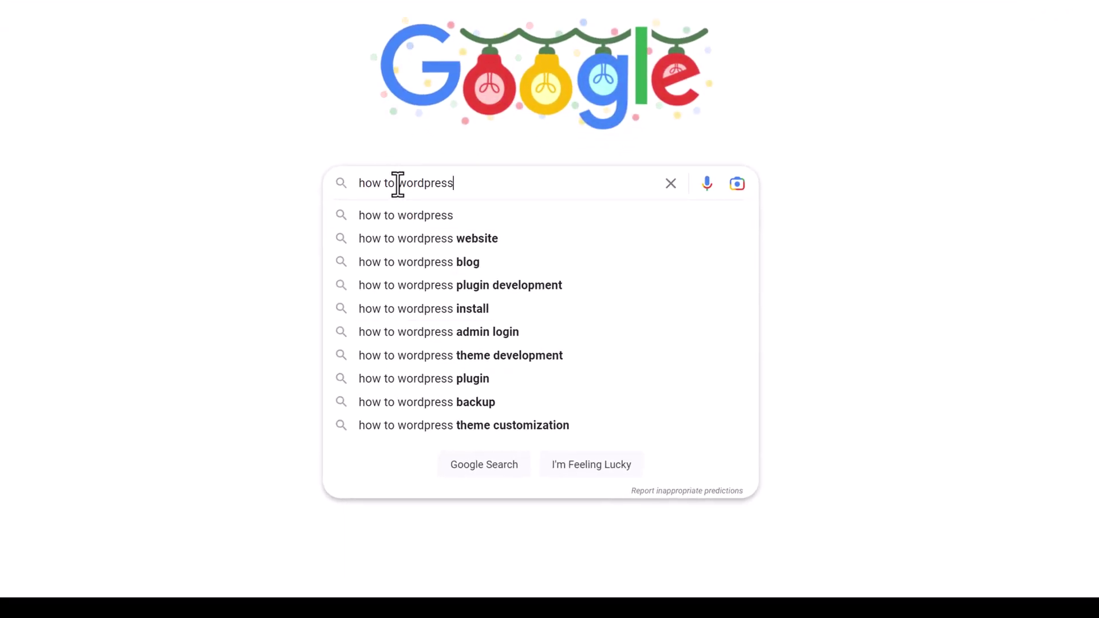
left_click(397, 183)
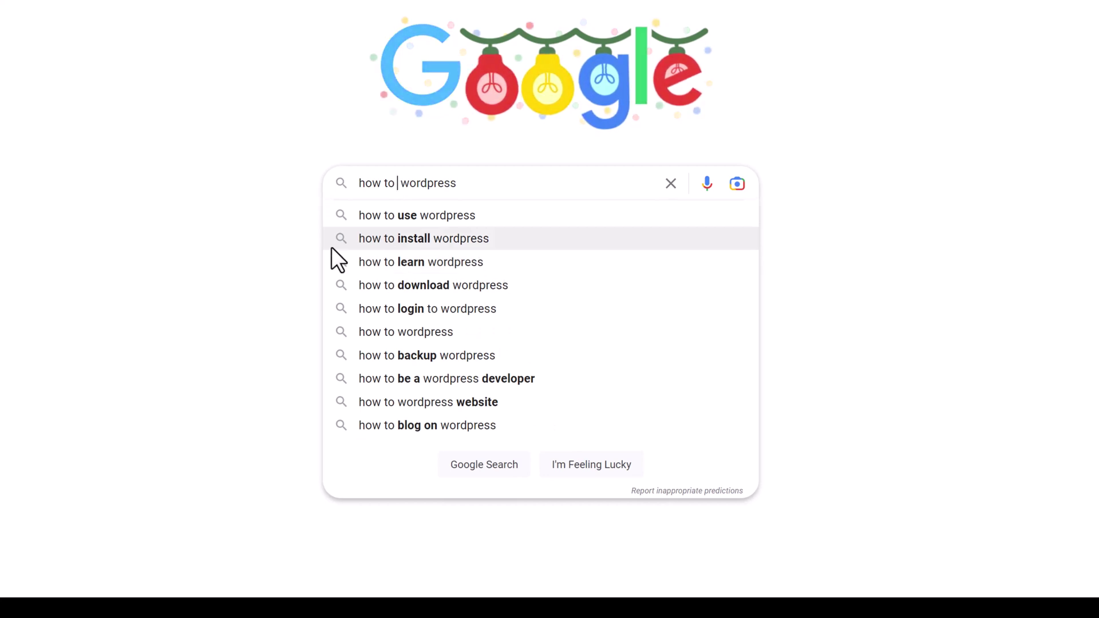
Examine the autocomplete suggestions for each letter from a to f inserted between "how to" and "wordpress"
type("a")
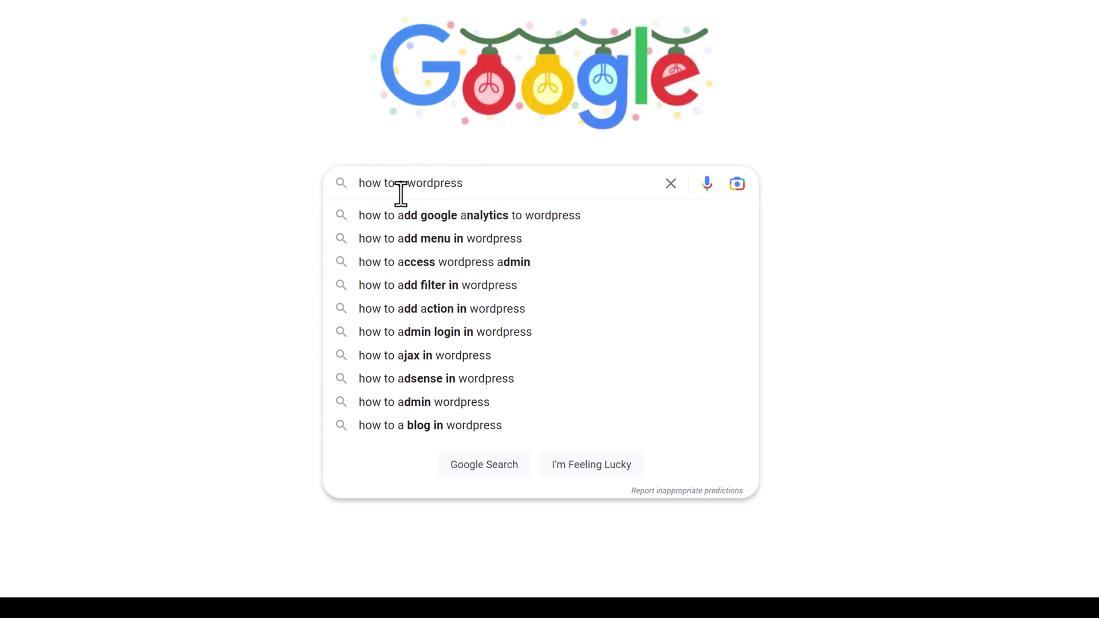
key("BackSpace")
type("b")
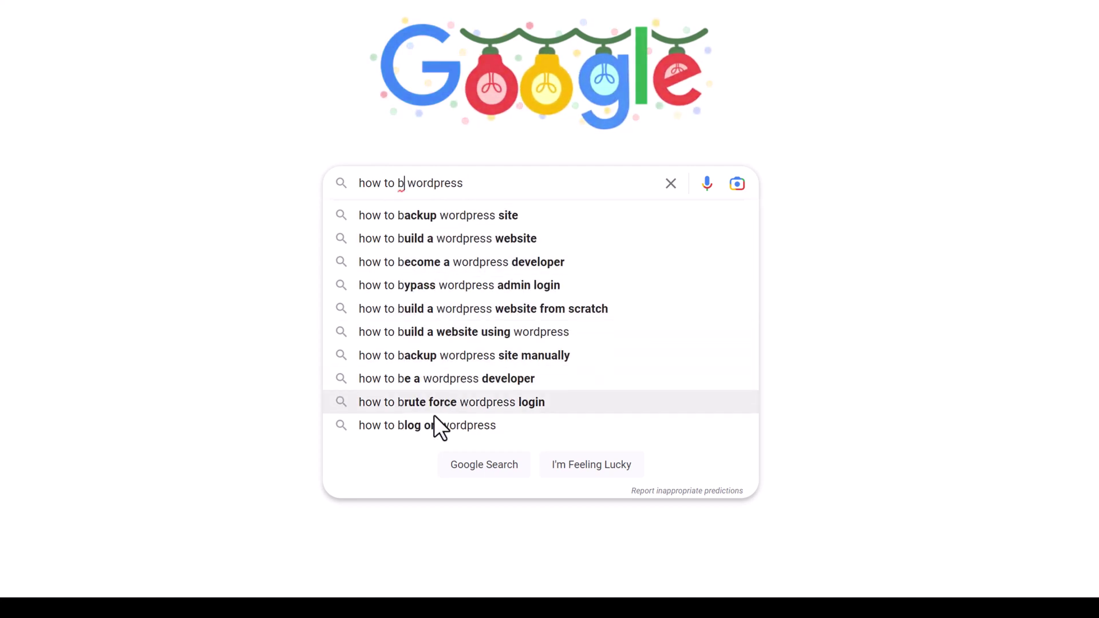
key("BackSpace")
type("c")
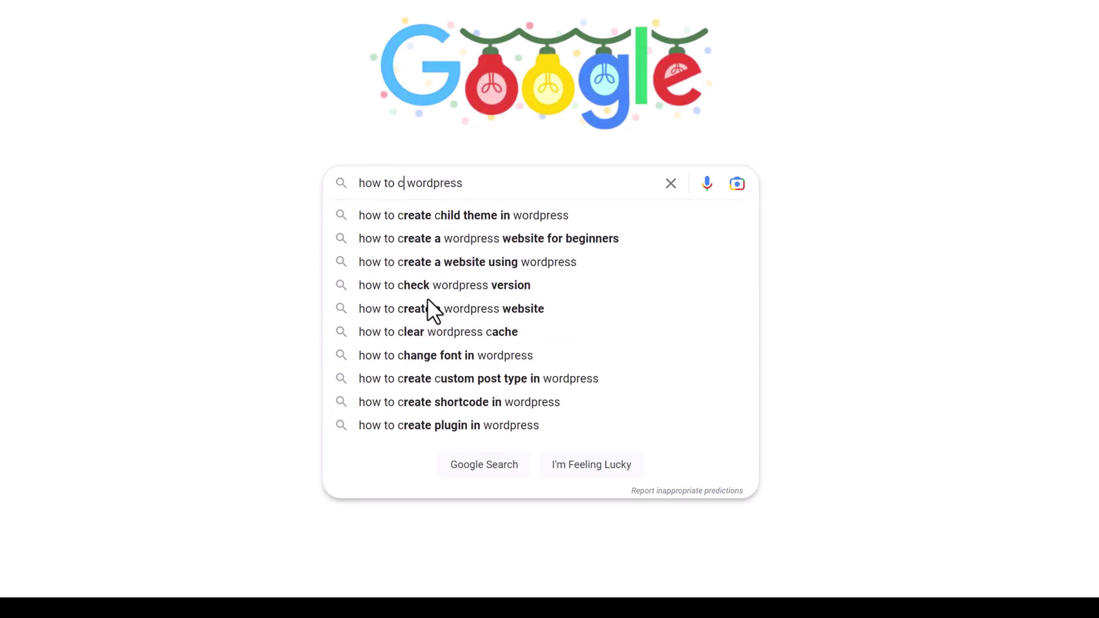
key("BackSpace")
type("d")
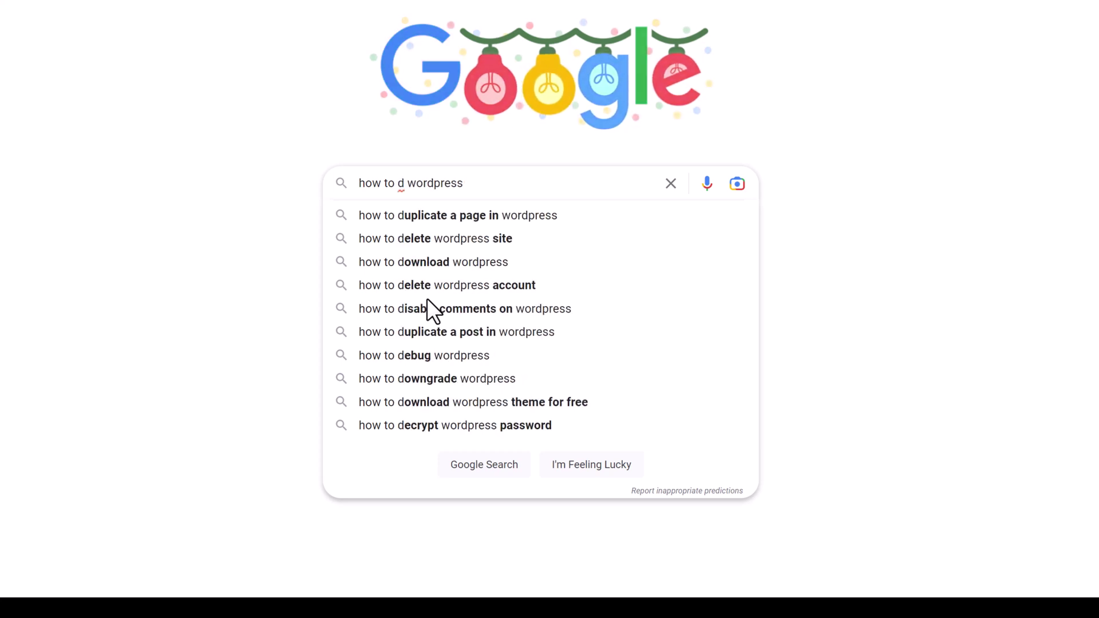
key("BackSpace")
type("e")
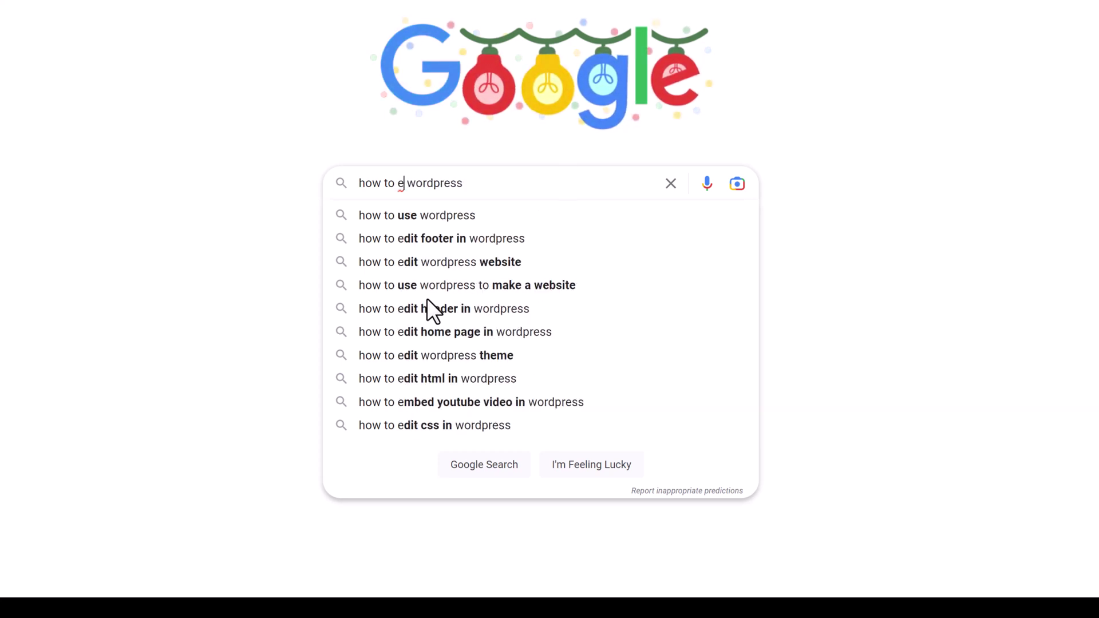
key("BackSpace")
type("f")
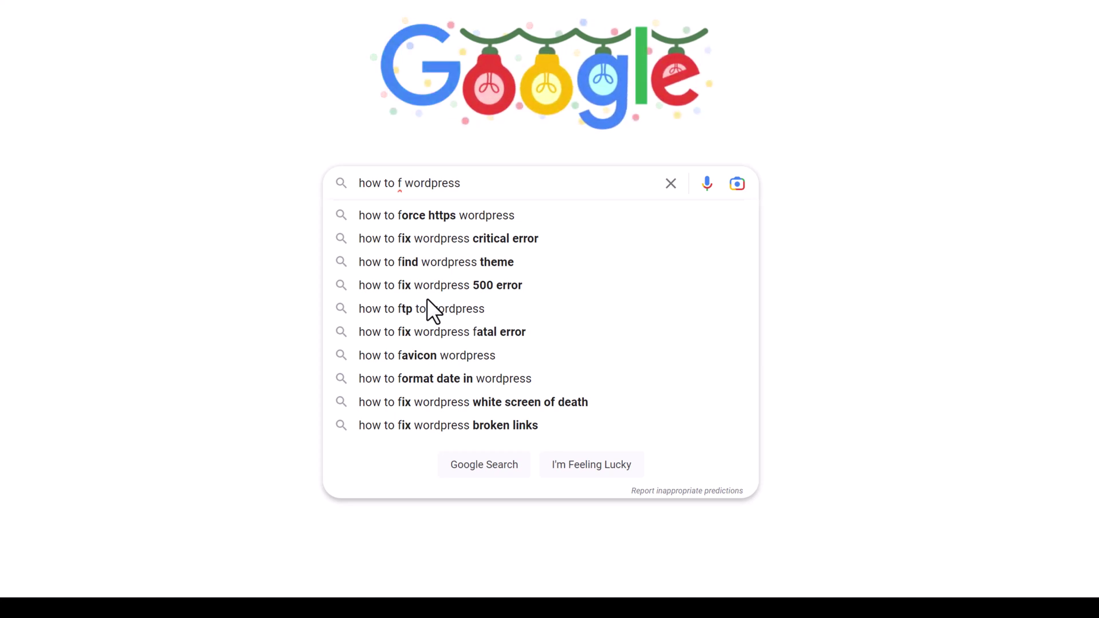
Examine the suggestions for two-letter combinations such as "ac", "ad" and "ag" before "wordpress", and clear the inserted letters from the query
key("BackSpace")
type("a")
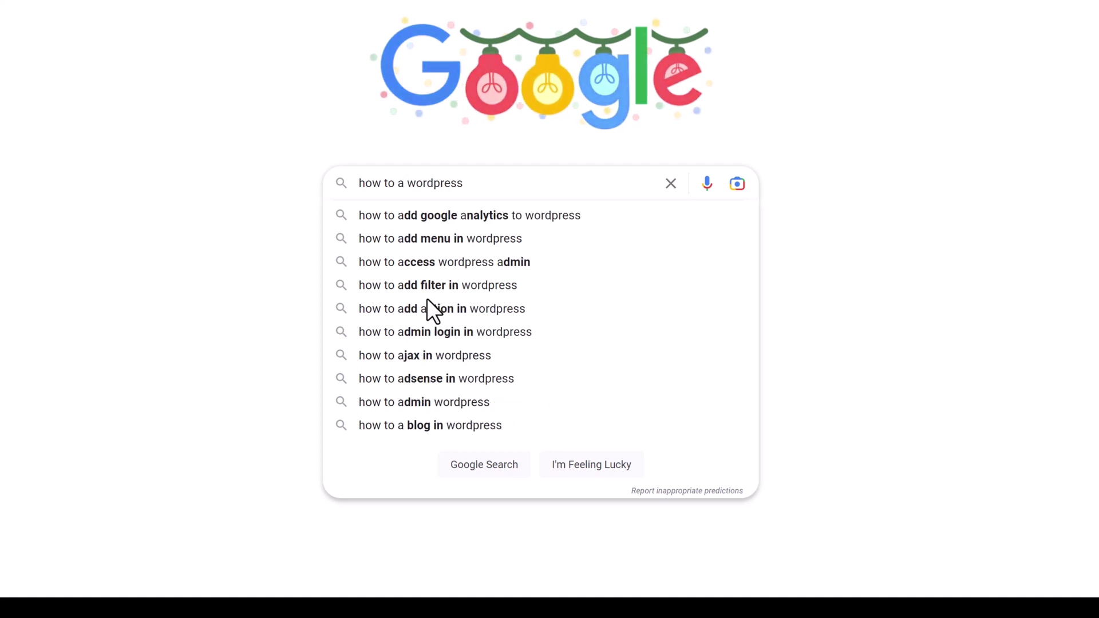
type("c")
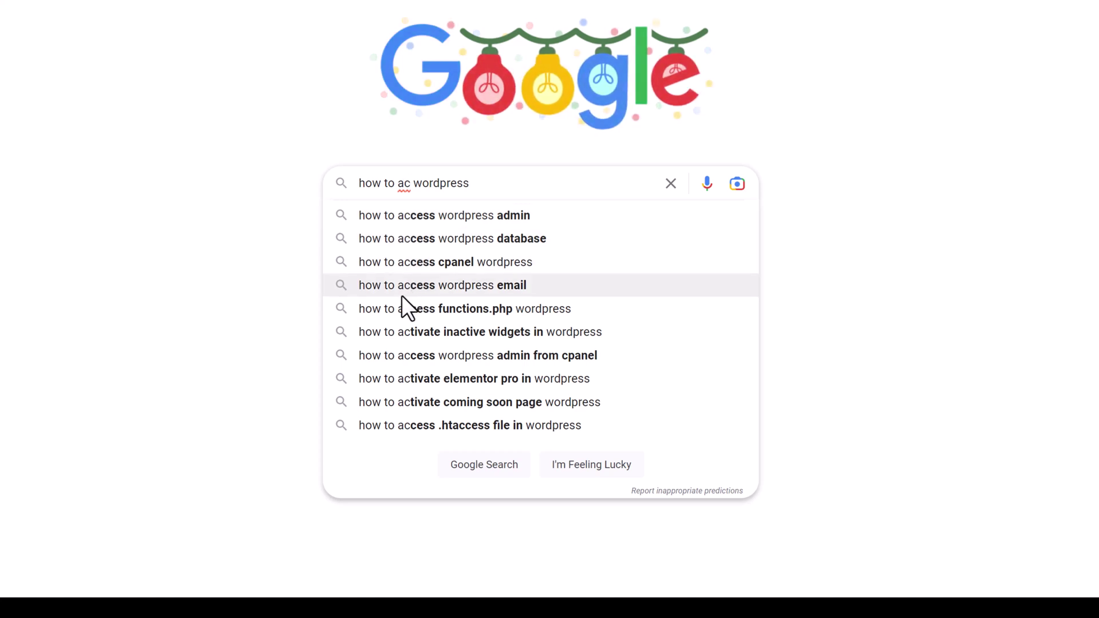
key("BackSpace")
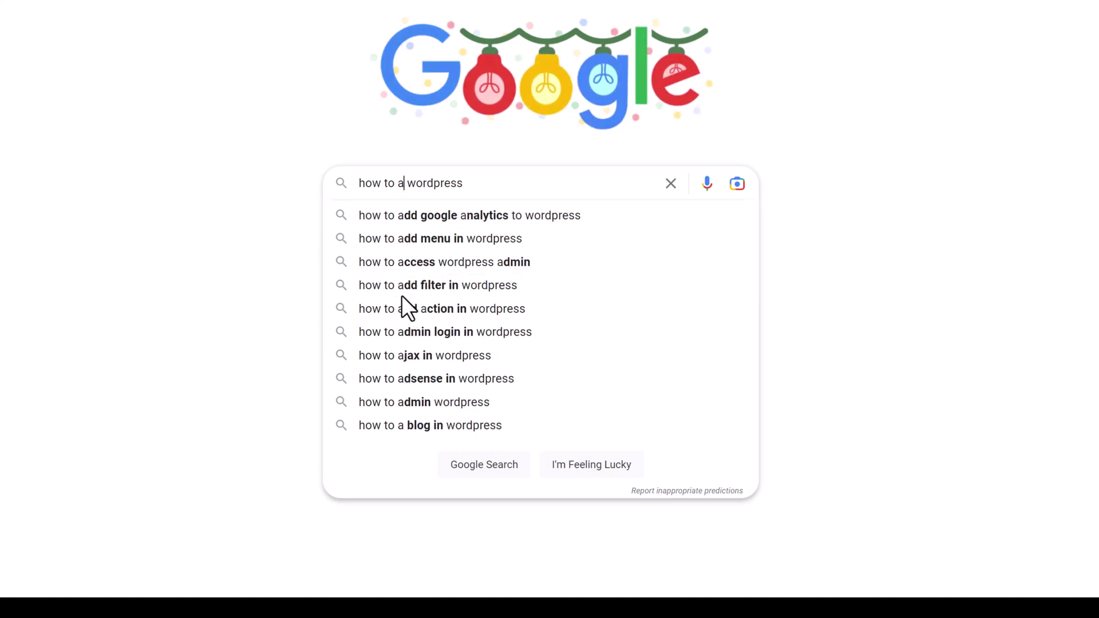
key("BackSpace")
type("us")
key("BackSpace")
key("BackSpace")
type("ad")
key("BackSpace")
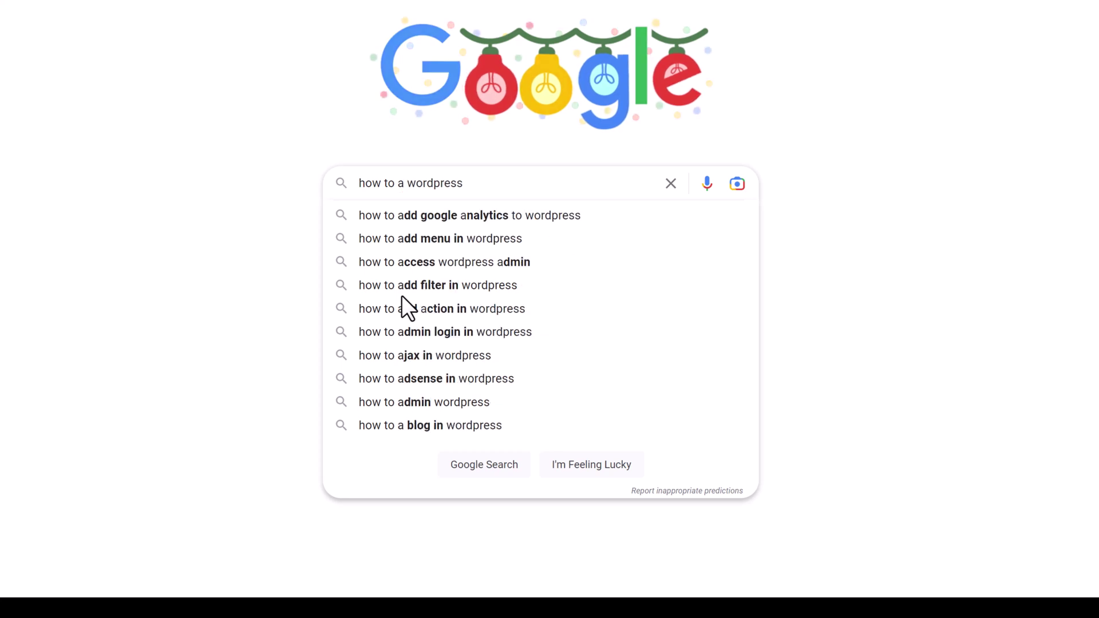
type("g")
key("BackSpace")
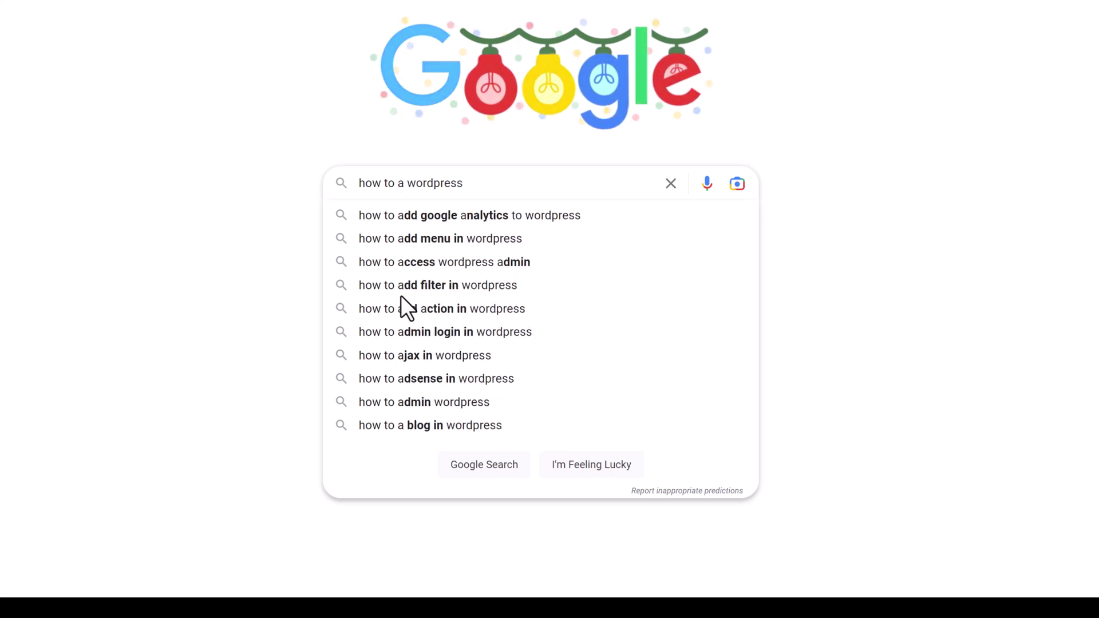
key("BackSpace")
key("BackSpace")
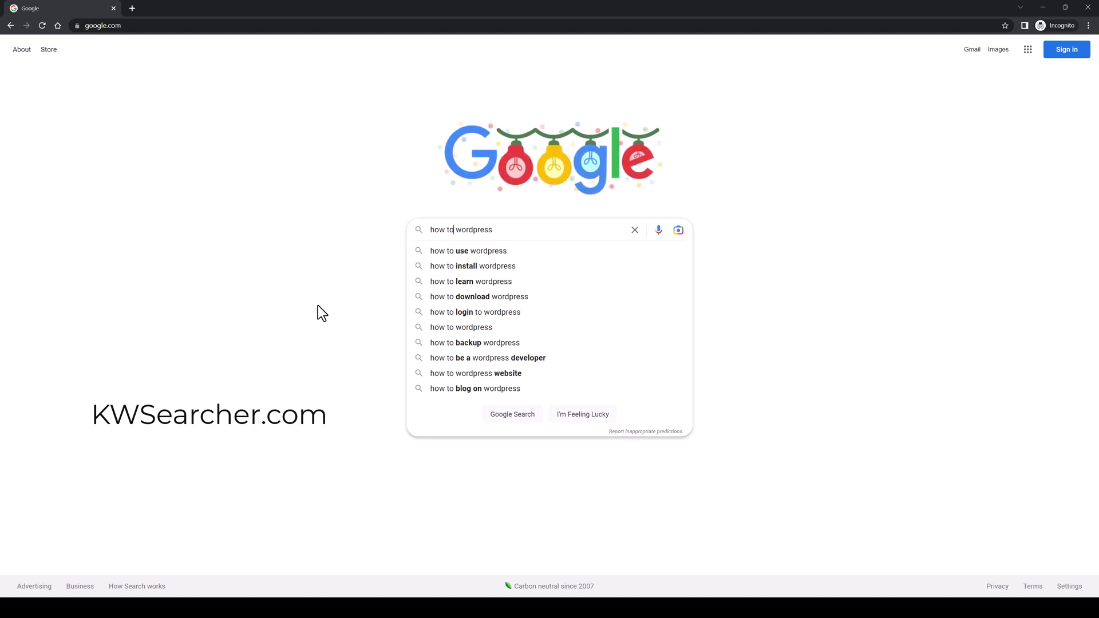
left_click(317, 306)
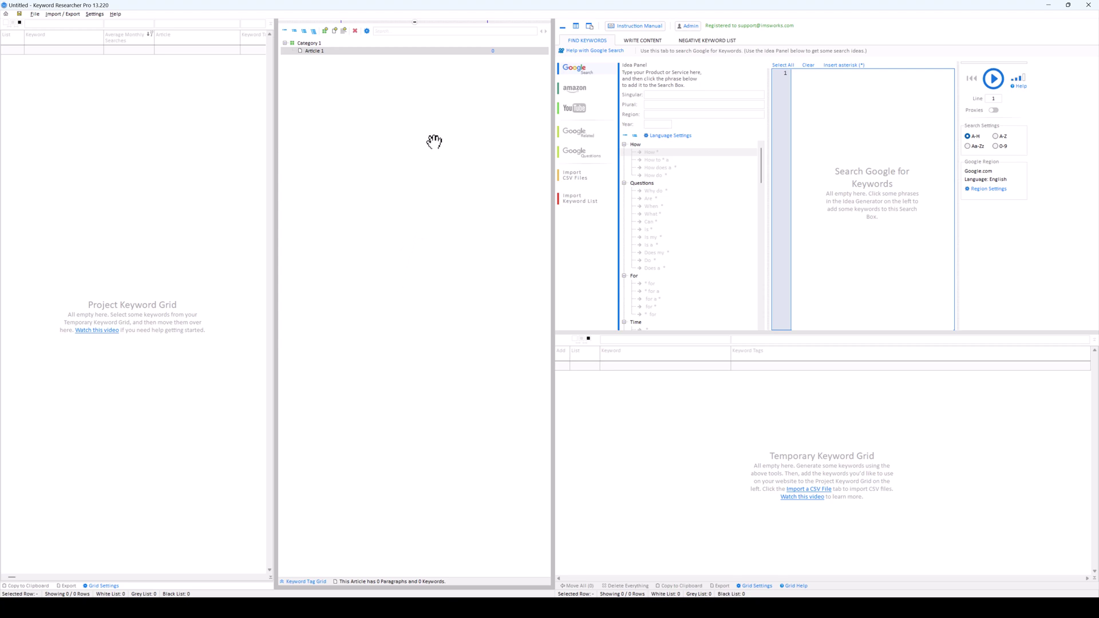
In Keyword Researcher Pro, hide the article tree and set both the singular and plural idea terms to "wordpress"
left_click(415, 23)
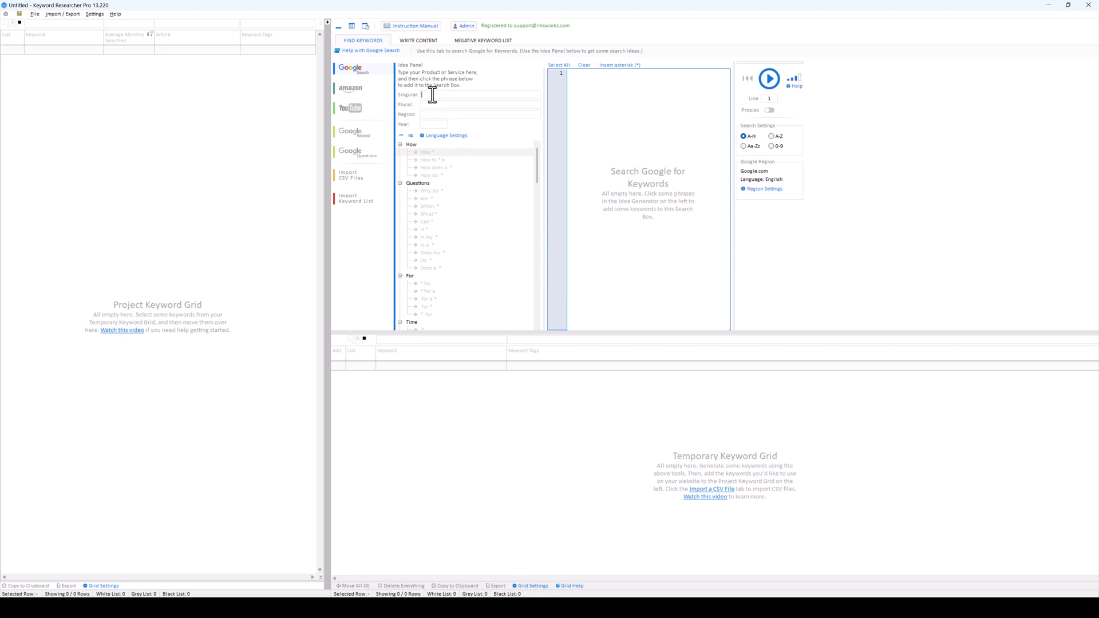
type("wordpress")
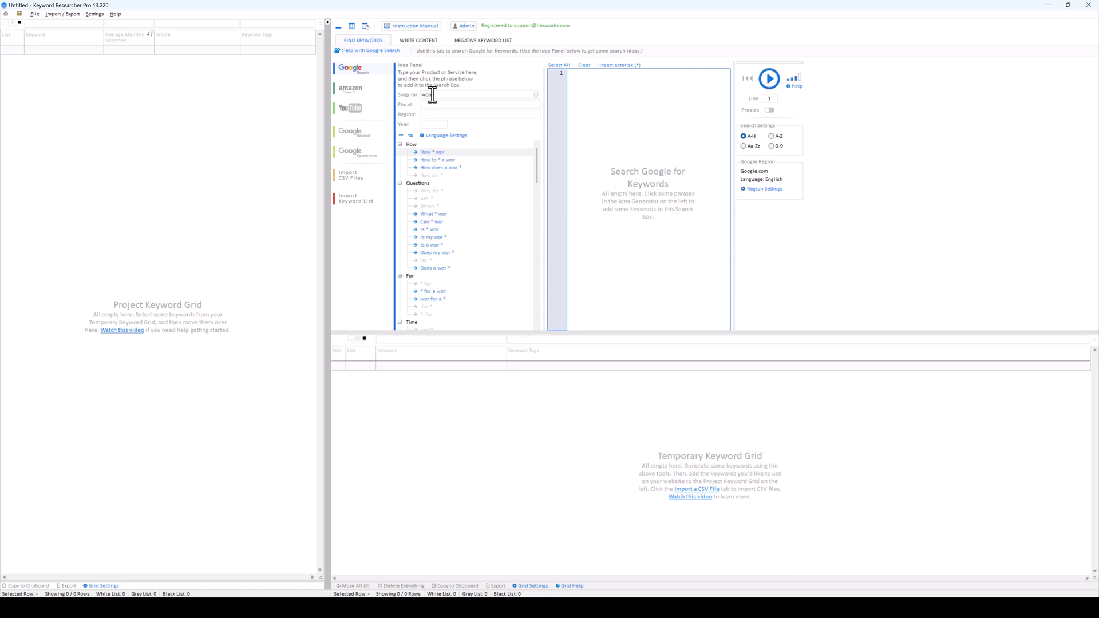
key("Tab")
type("wordpress")
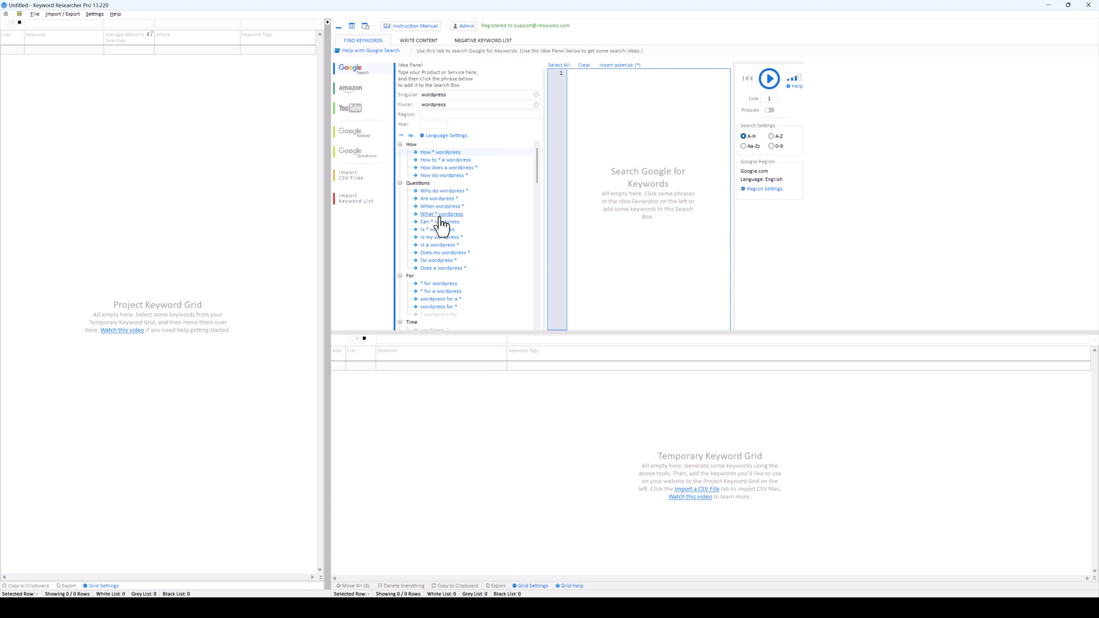
Add the suggested phrase "how * wordpress" to the Google search list
left_click(447, 153)
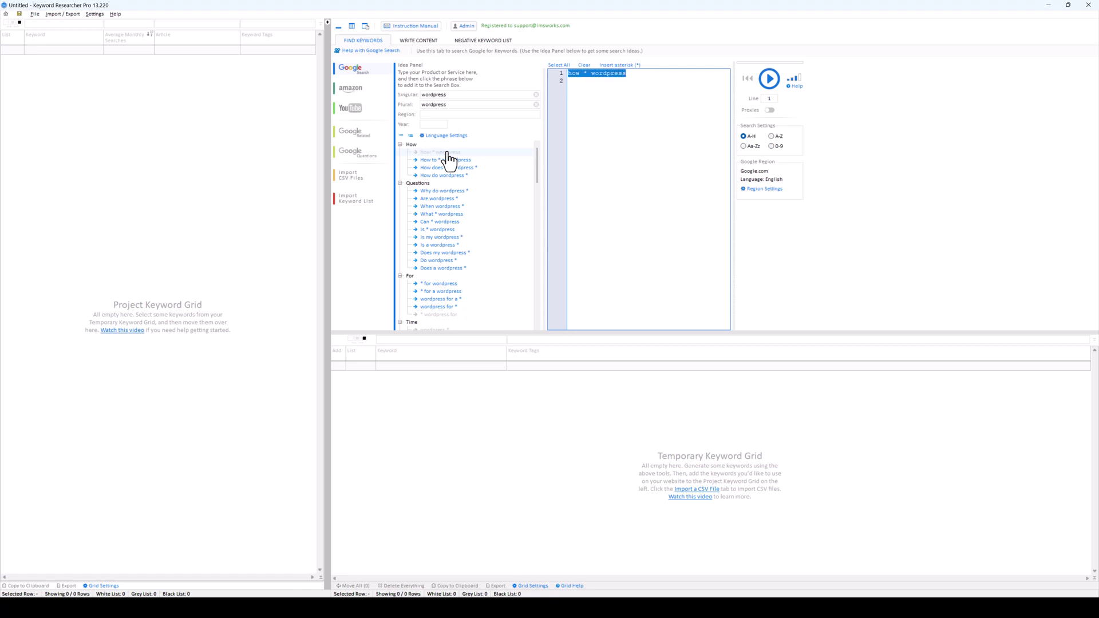
left_click(619, 93)
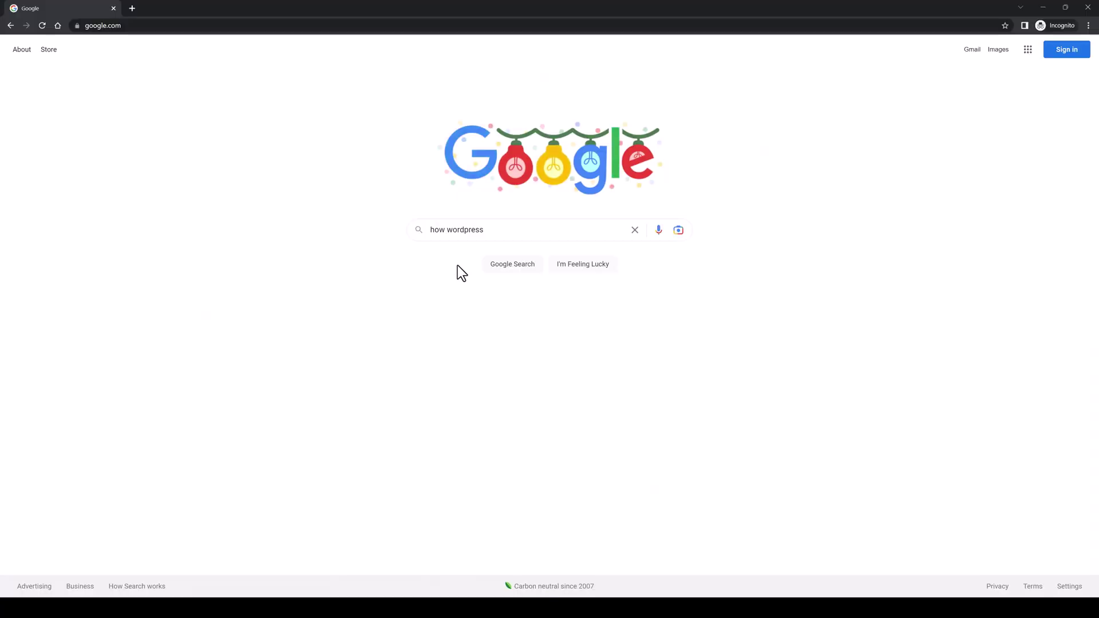
In the Google browser window, examine the suggestions for letters such as a and c inserted between "how" and "wordpress"
left_click(447, 232)
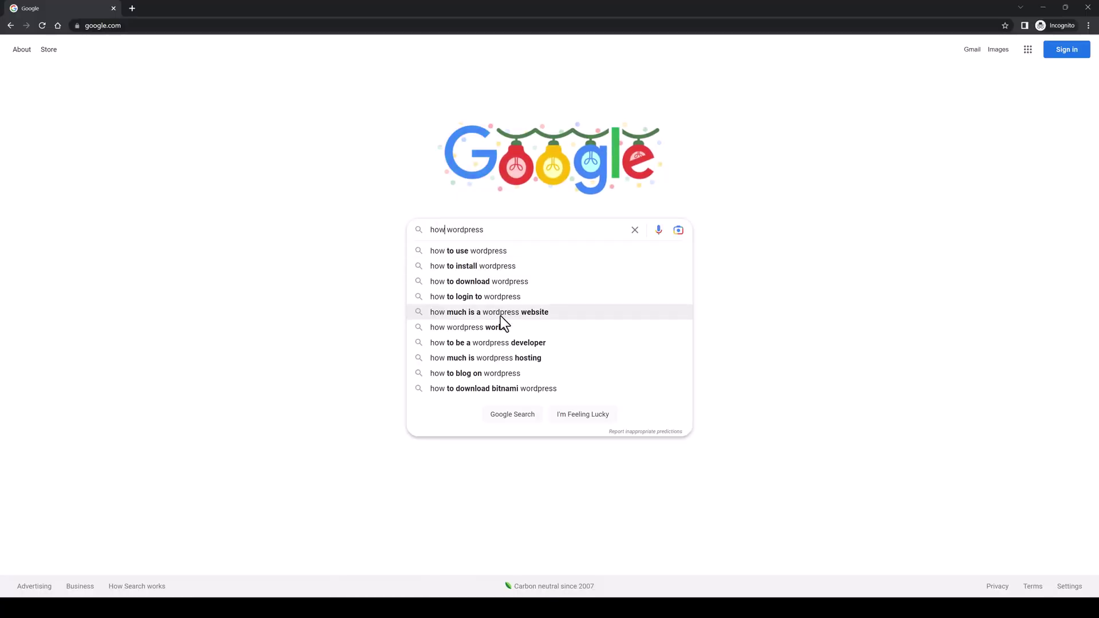
type("*")
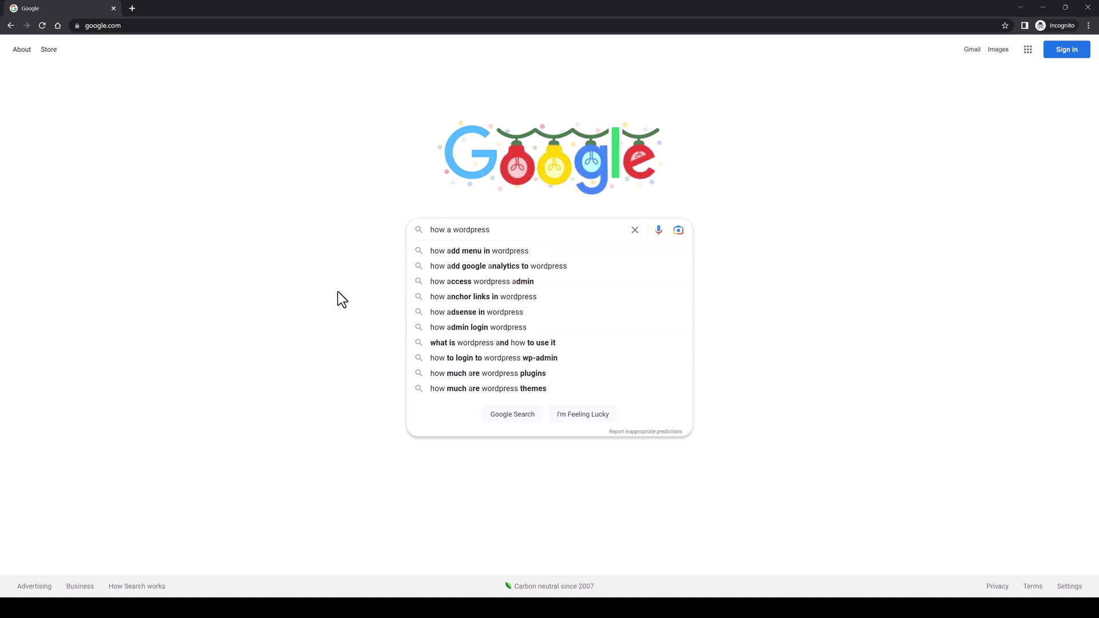
key("BackSpace")
type("*")
key("BackSpace")
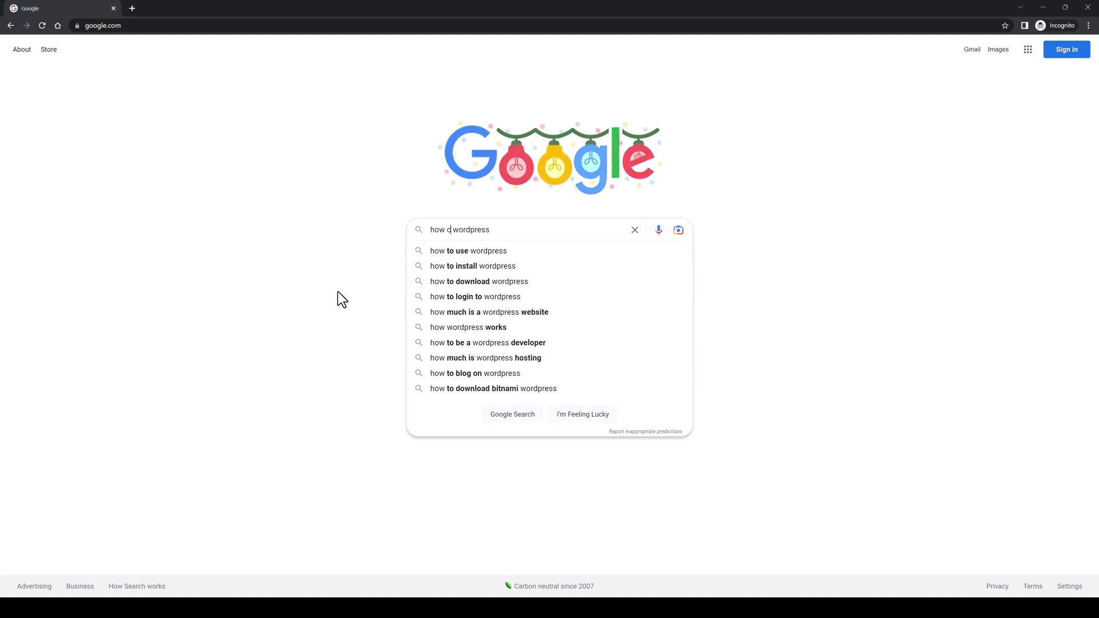
type("c")
Switch back to Keyword Researcher Pro and set the search range for the asterisk to A-Z
left_click(1043, 7)
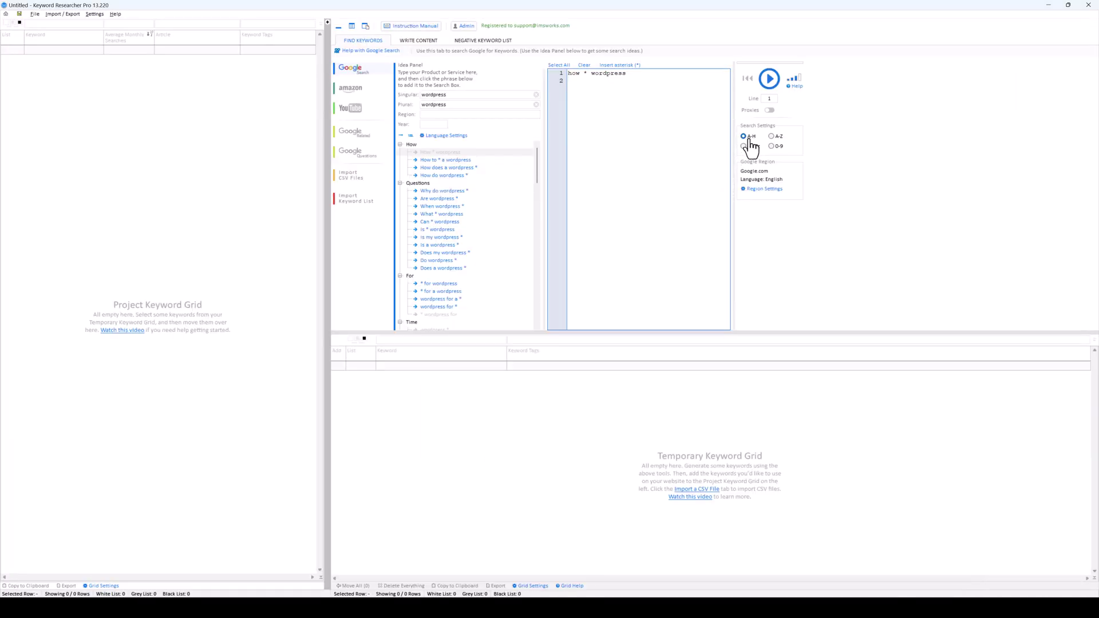
left_click(773, 137)
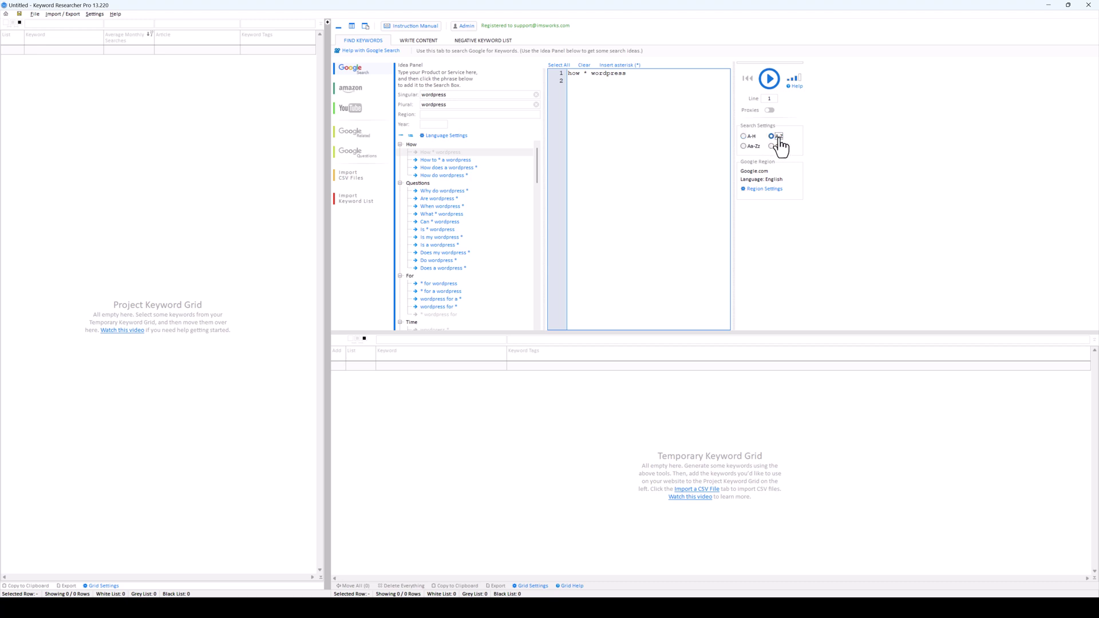
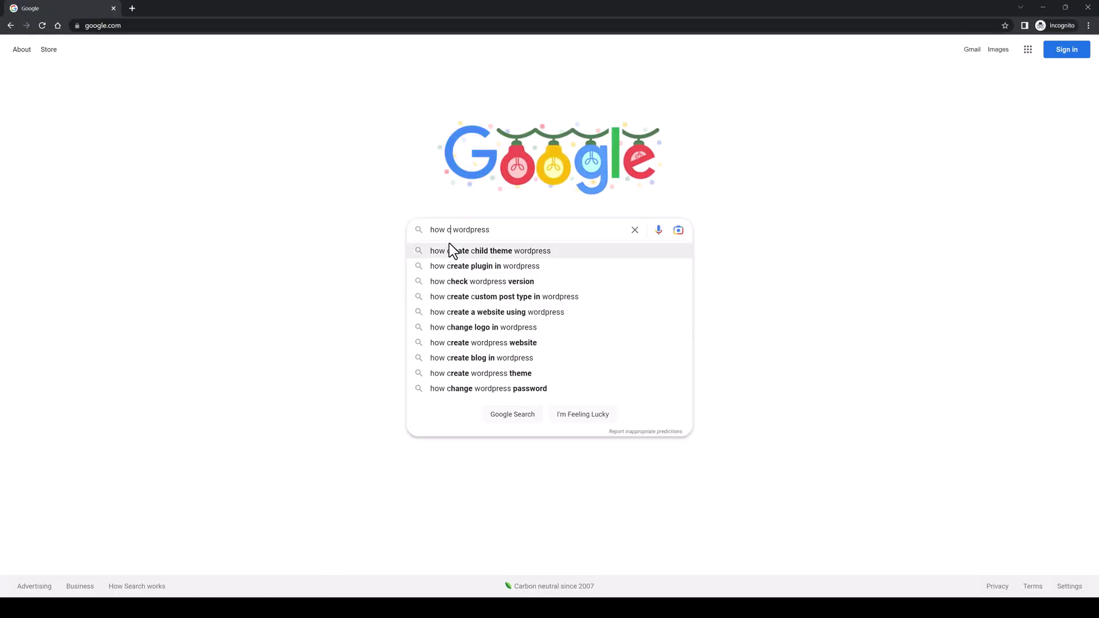
In the Google browser window, examine the suggestions for "how" and "wordpress" with combinations starting with a, such as "ac" and "ad", between them
double_click(449, 230)
type("aa")
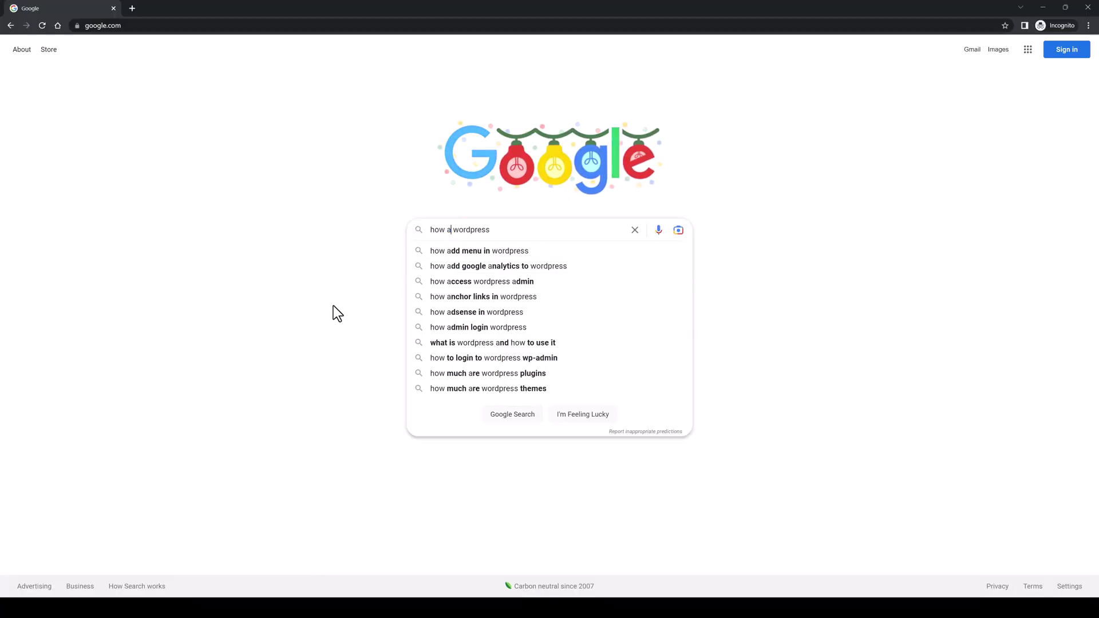
key("BackSpace")
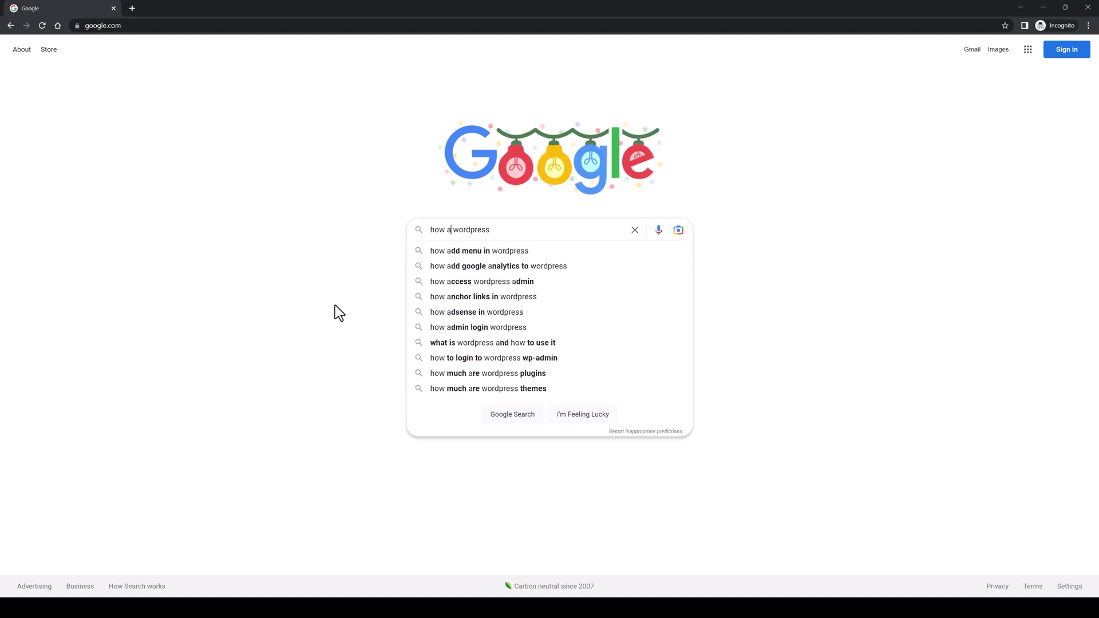
type("c")
key("BackSpace")
type("c")
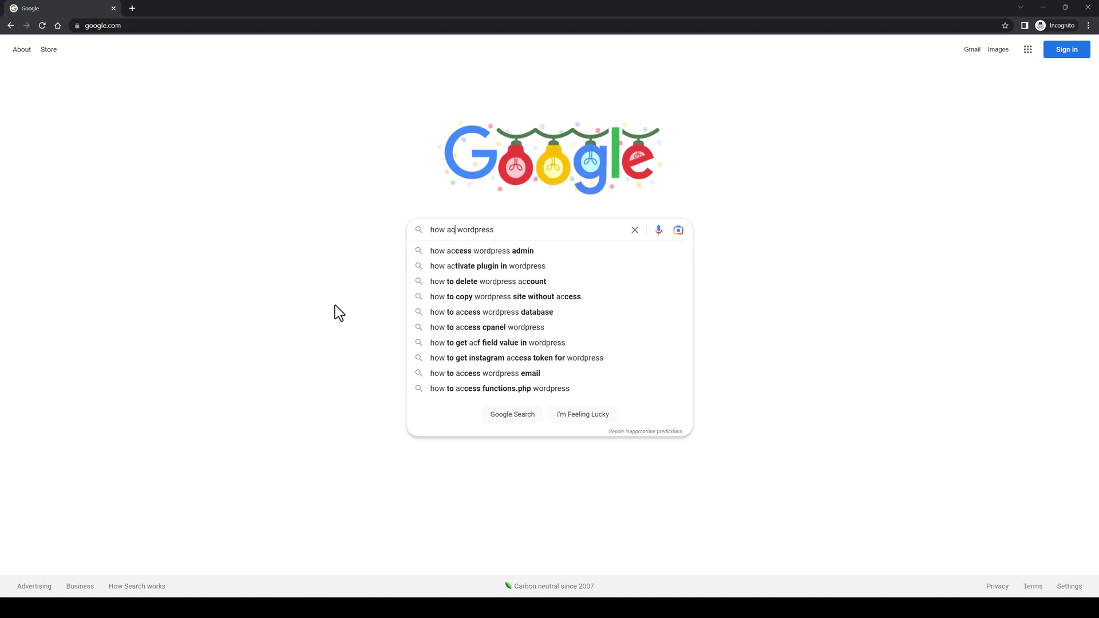
key("BackSpace")
type("d")
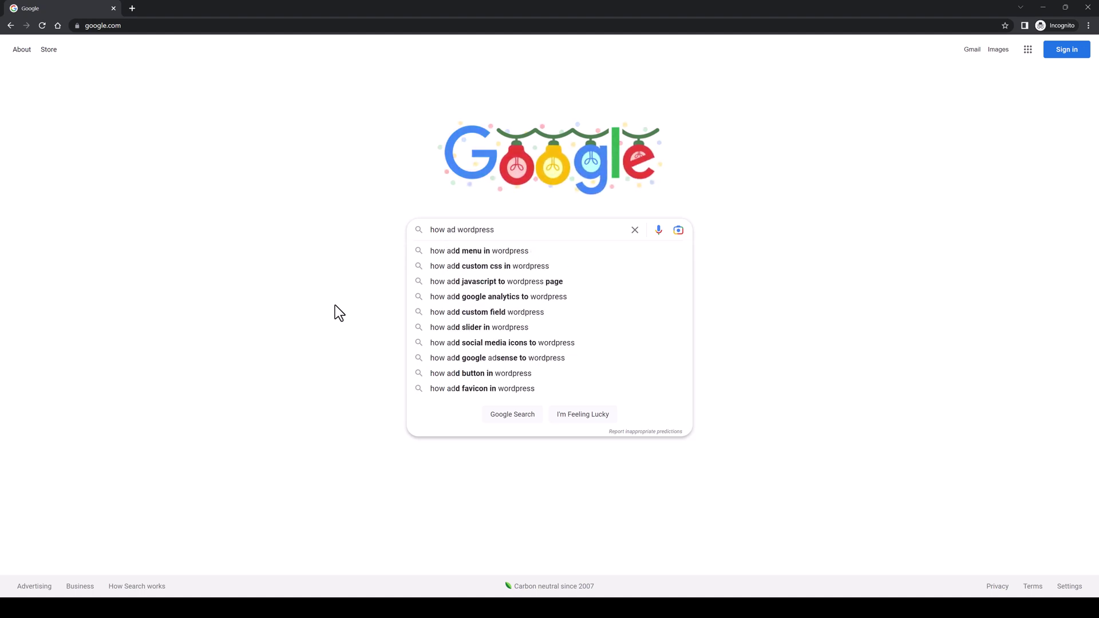
Examine the suggestions with "b" and the combinations "ba", "bb" and "bc" inserted between "how" and "wordpress"
key("BackSpace")
key("BackSpace")
type("b")
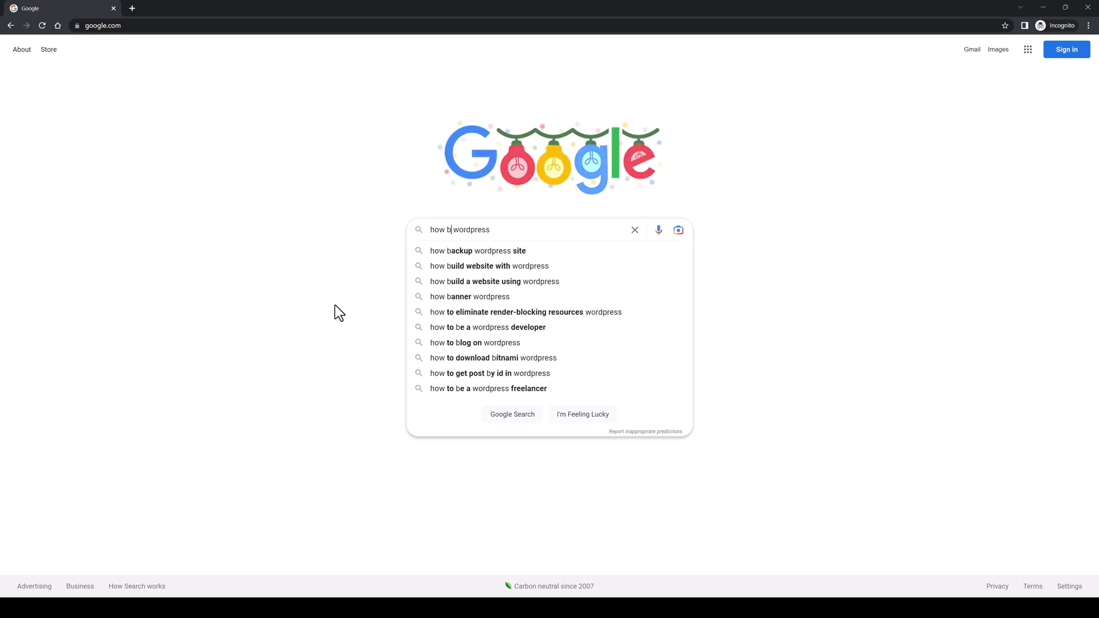
type("a")
key("BackSpace")
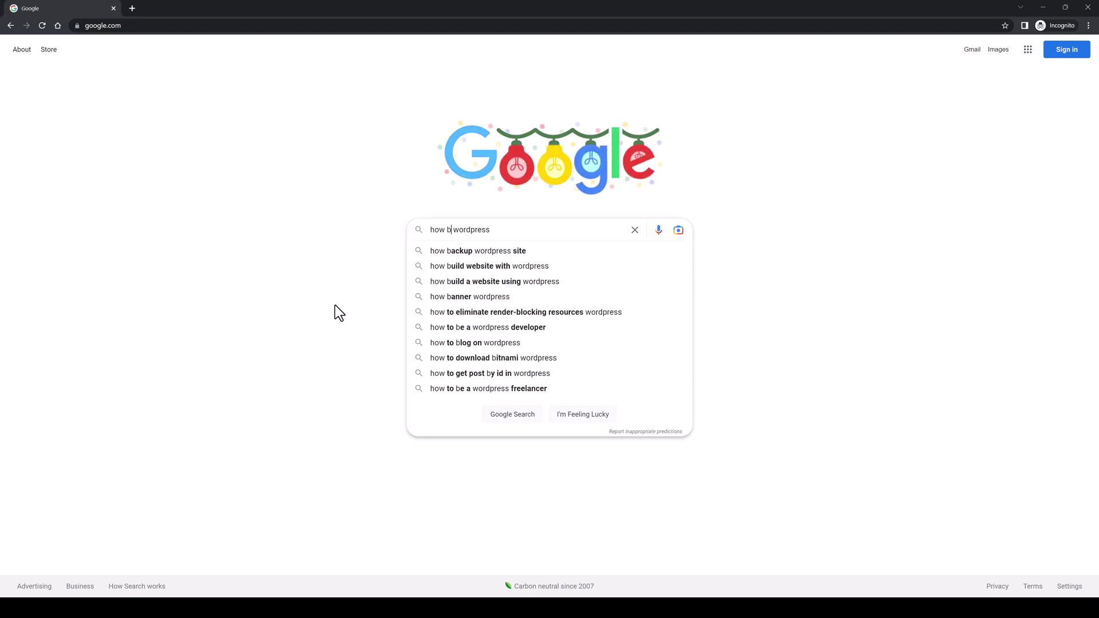
type("b")
key("BackSpace")
type("c")
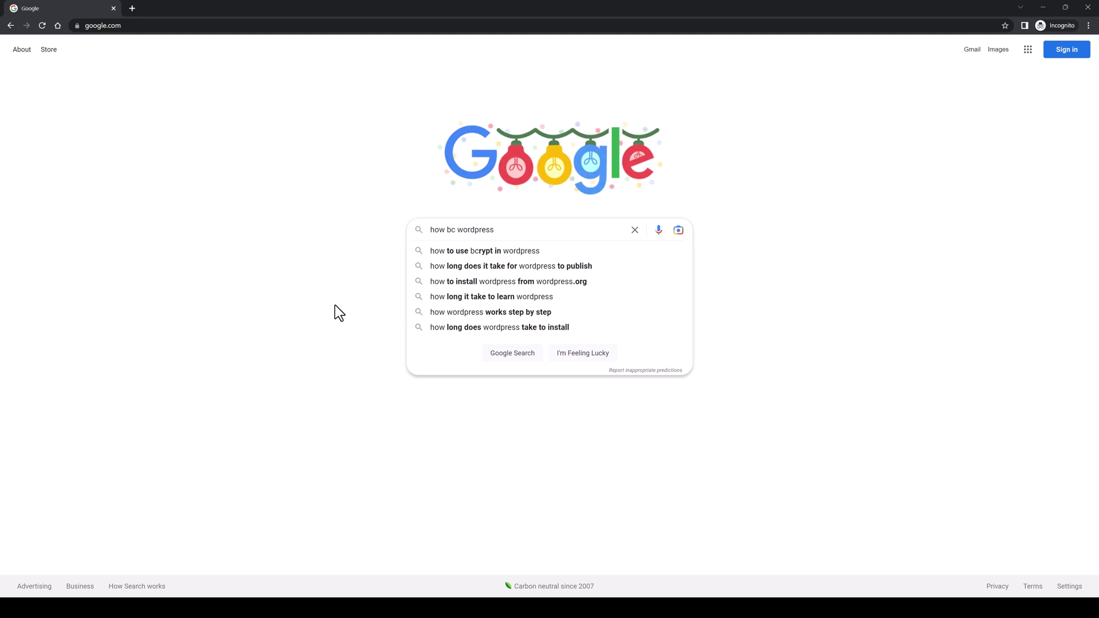
Remove "bc" from the Google query, and switch back to Keyword Researcher Pro to set the asterisk's search range to A-Z
key("BackSpace")
key("BackSpace")
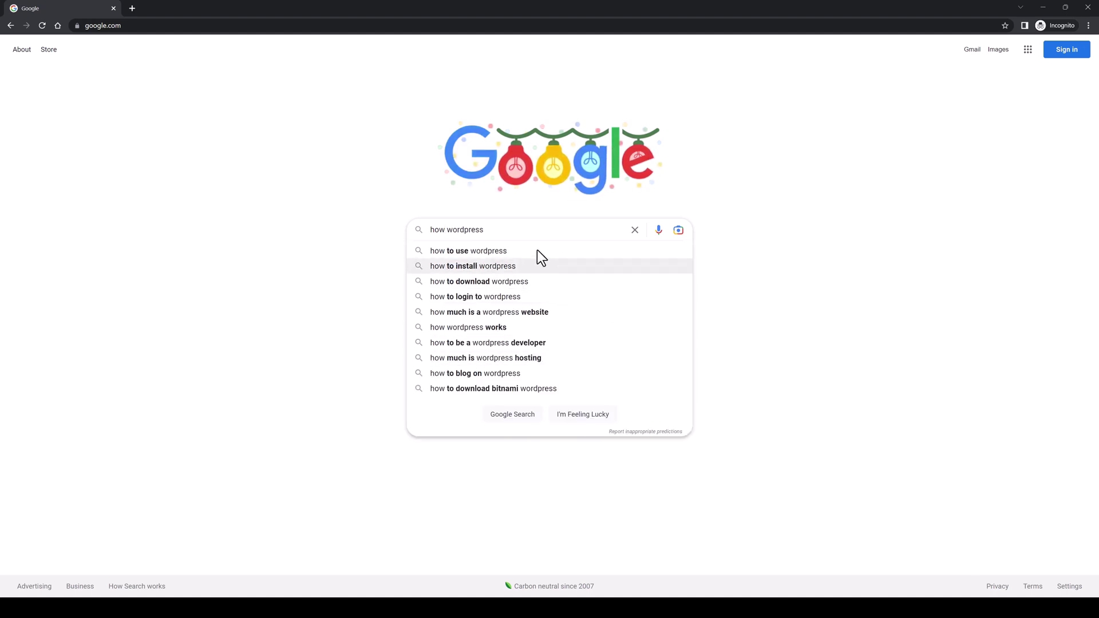
left_click(1043, 7)
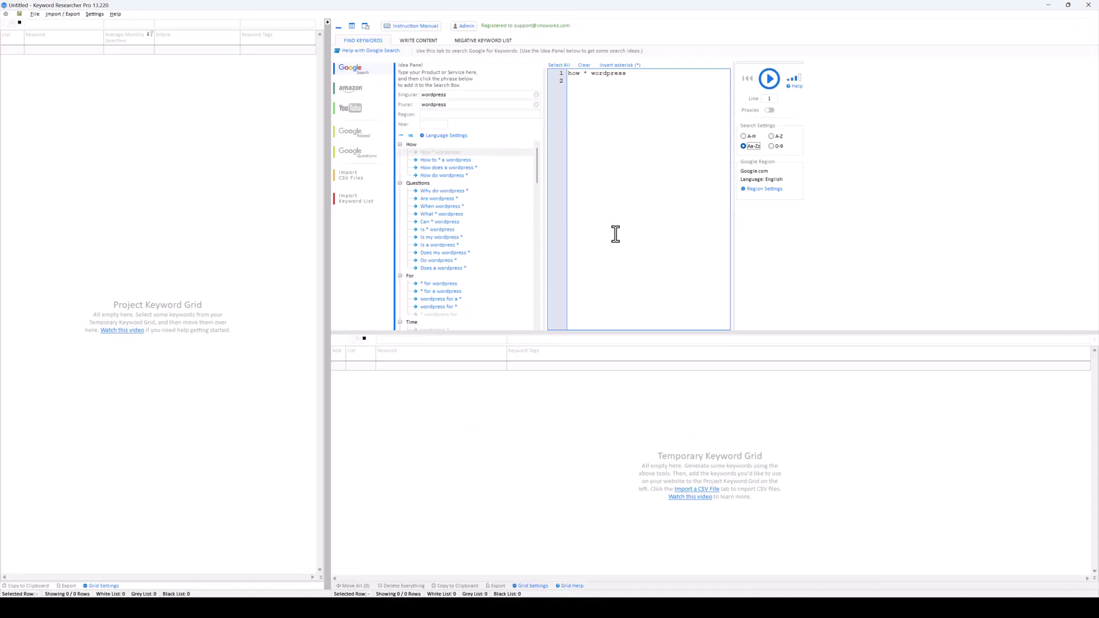
left_click(774, 136)
Examine the languages and alphabets offered for Google regions such as Google.az and Google.ca, and close the region settings without saving
left_click(764, 189)
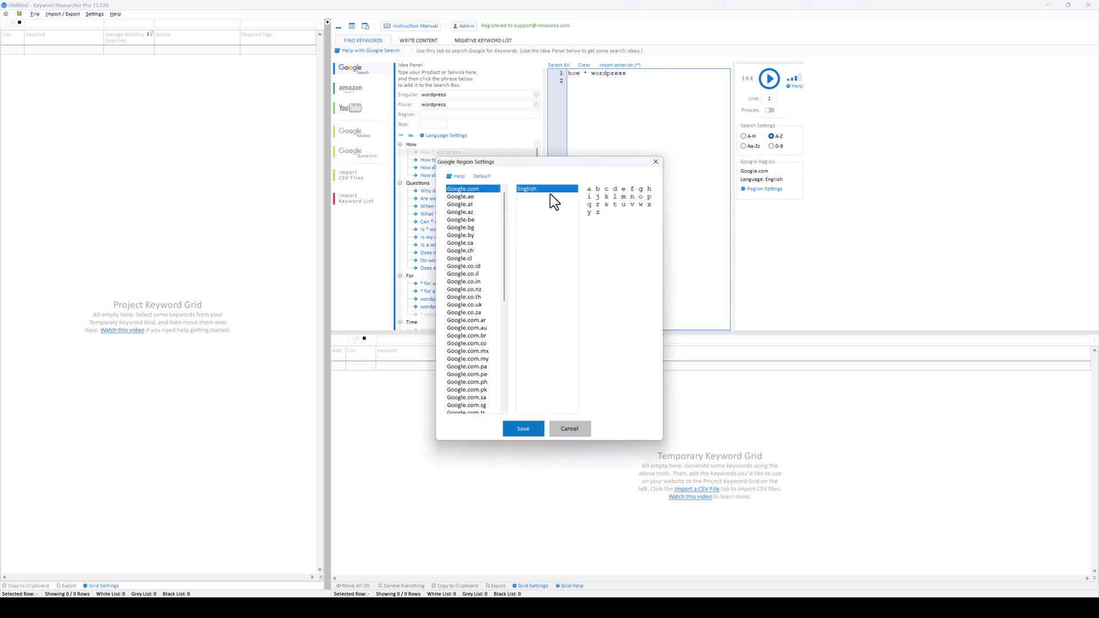
left_click(481, 197)
left_click(475, 205)
left_click(473, 214)
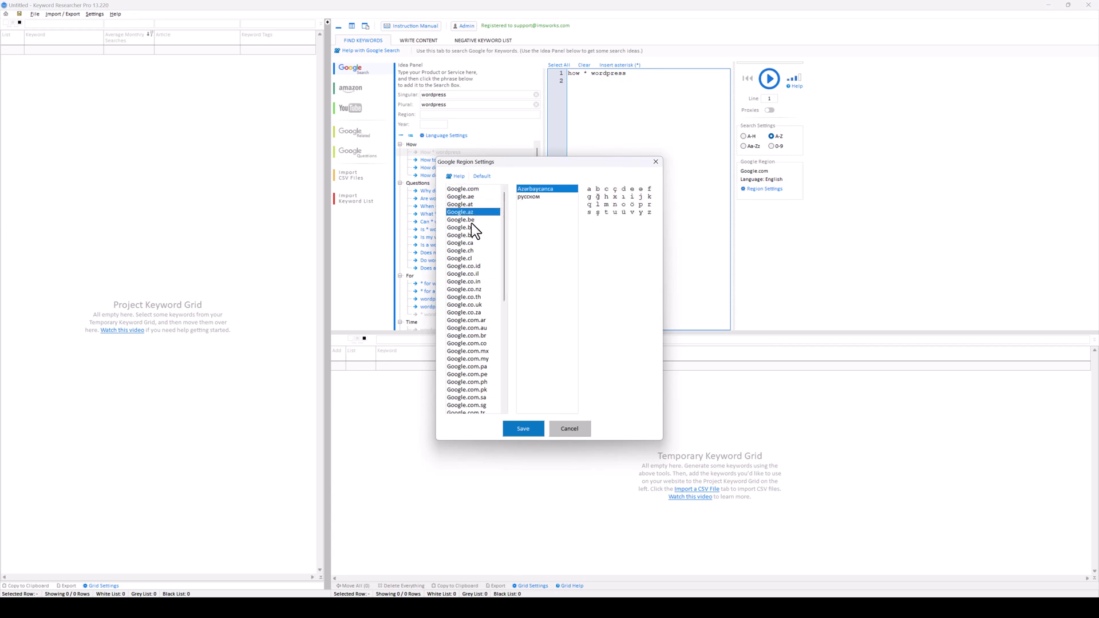
left_click(468, 228)
left_click(465, 236)
left_click(462, 245)
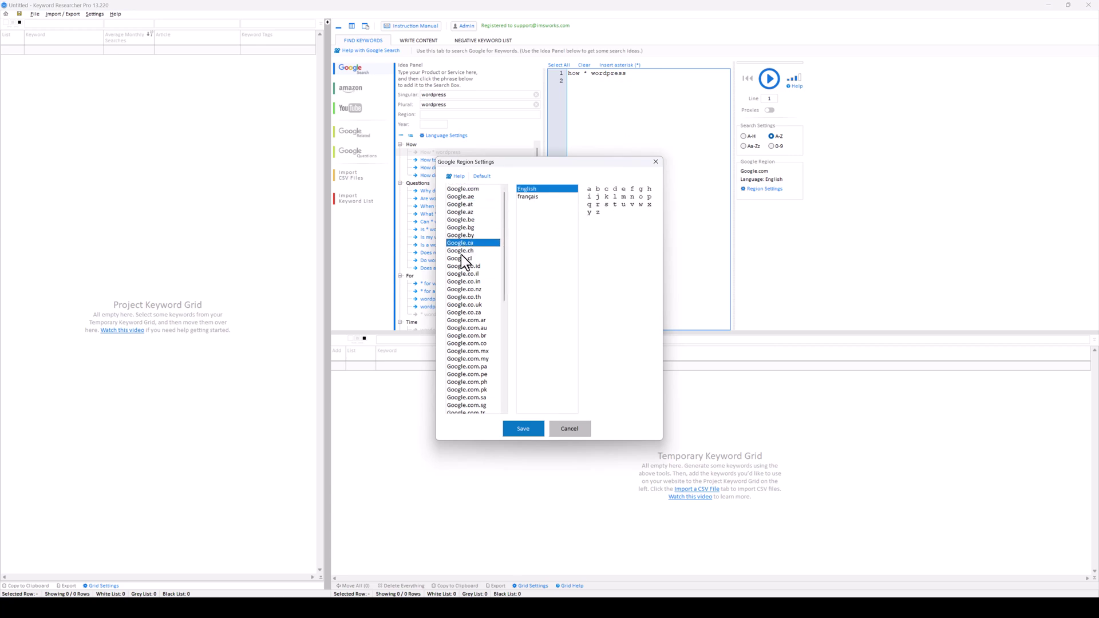
left_click(461, 255)
left_click(656, 162)
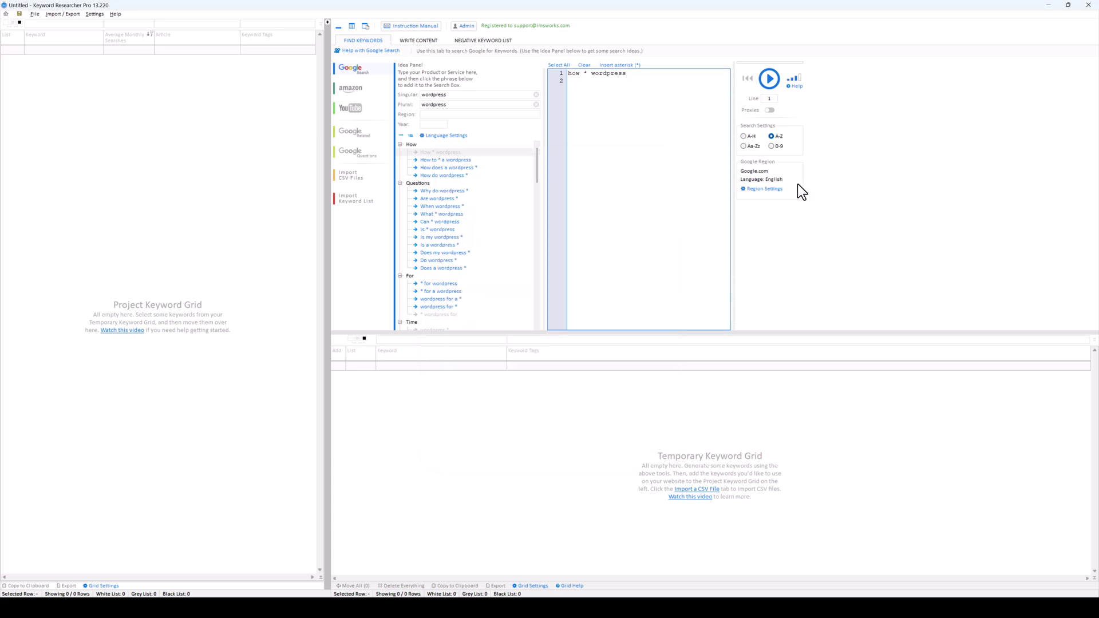
Run the Google keyword search for "how * wordpress" and enlarge the Temporary Keyword Grid
left_click(769, 79)
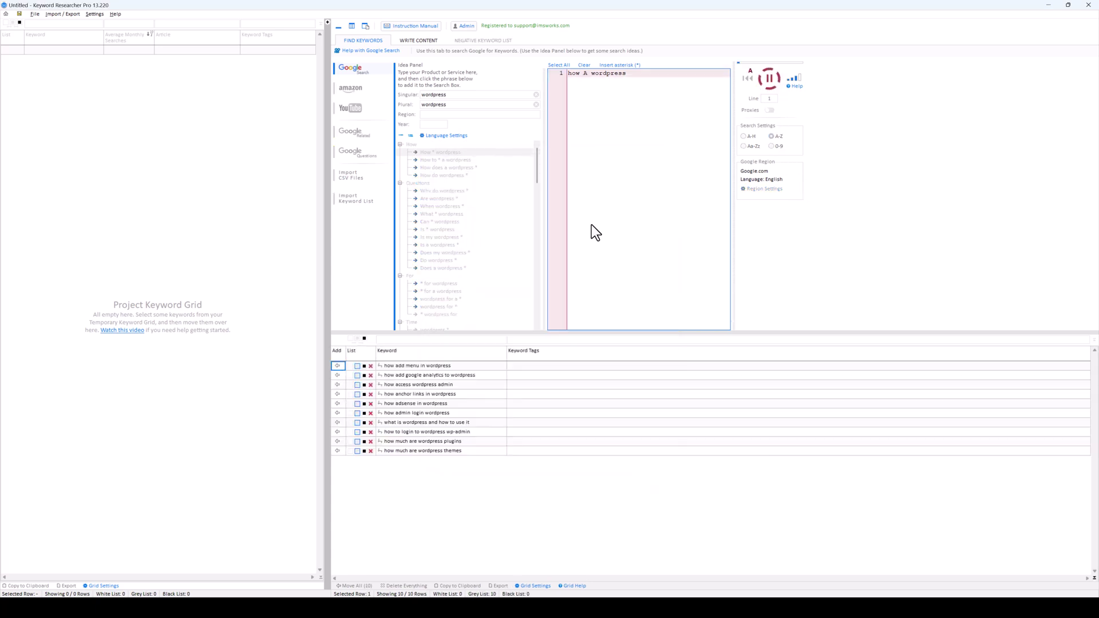
left_click_drag(576, 326, 578, 225)
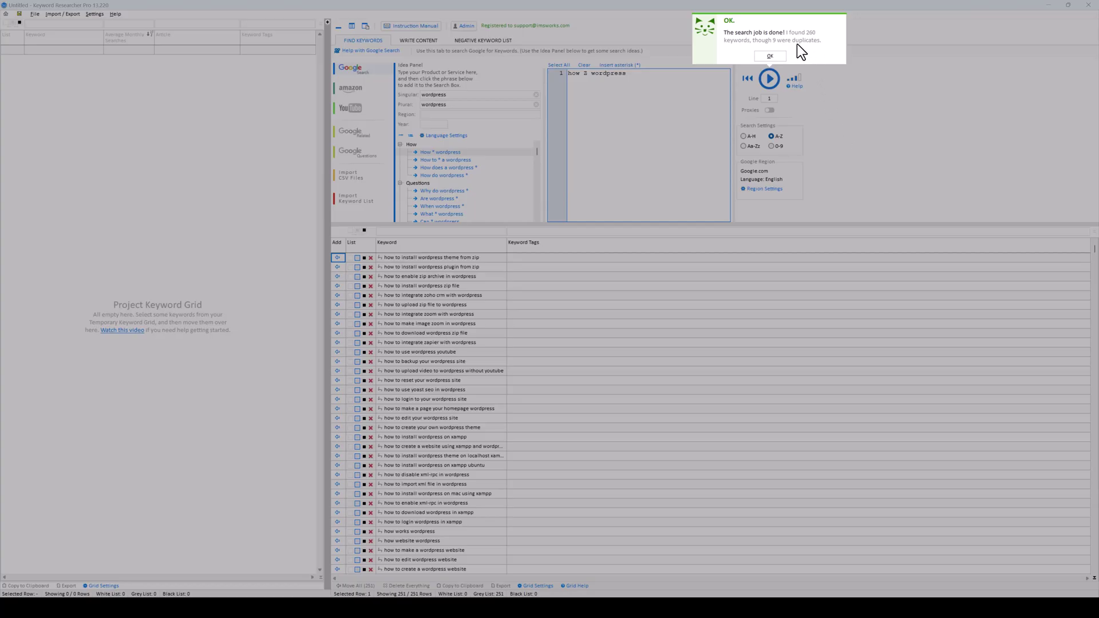
left_click(770, 56)
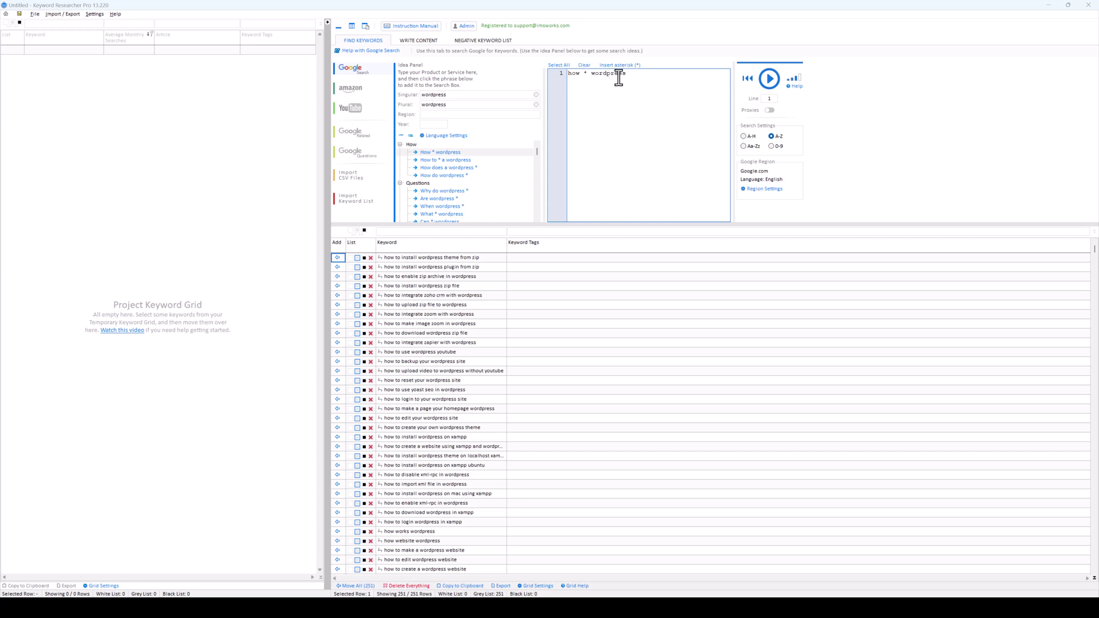
Replace the search phrase with "how to install * on wordpress" and delete everything in the Temporary Keyword Grid
left_click_drag(637, 75, 560, 73)
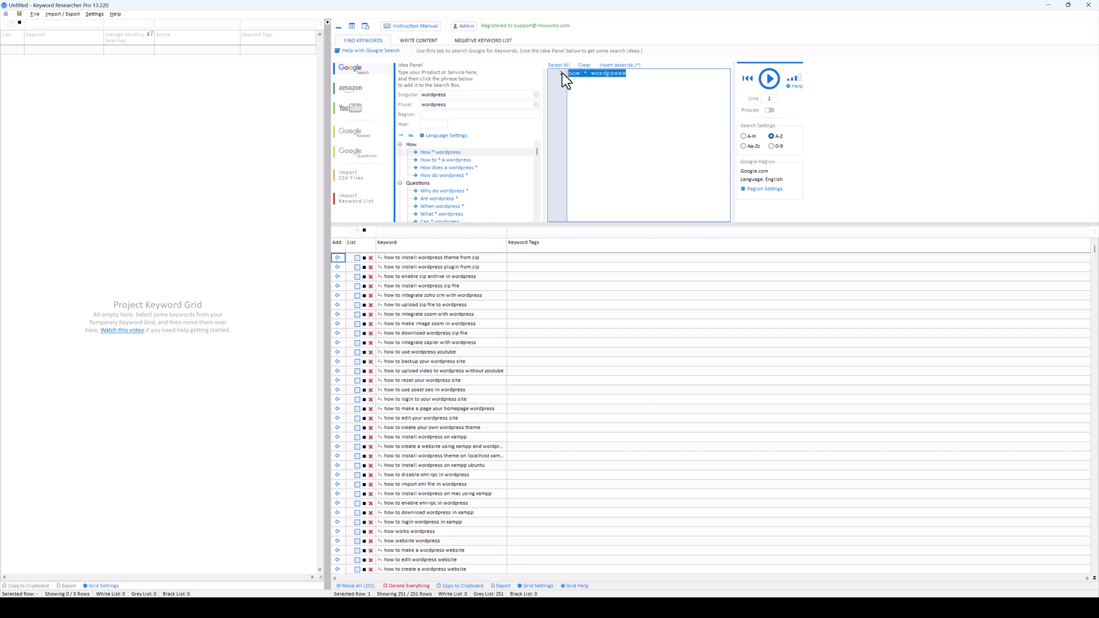
key("BackSpace")
type("how to install * on wordpress")
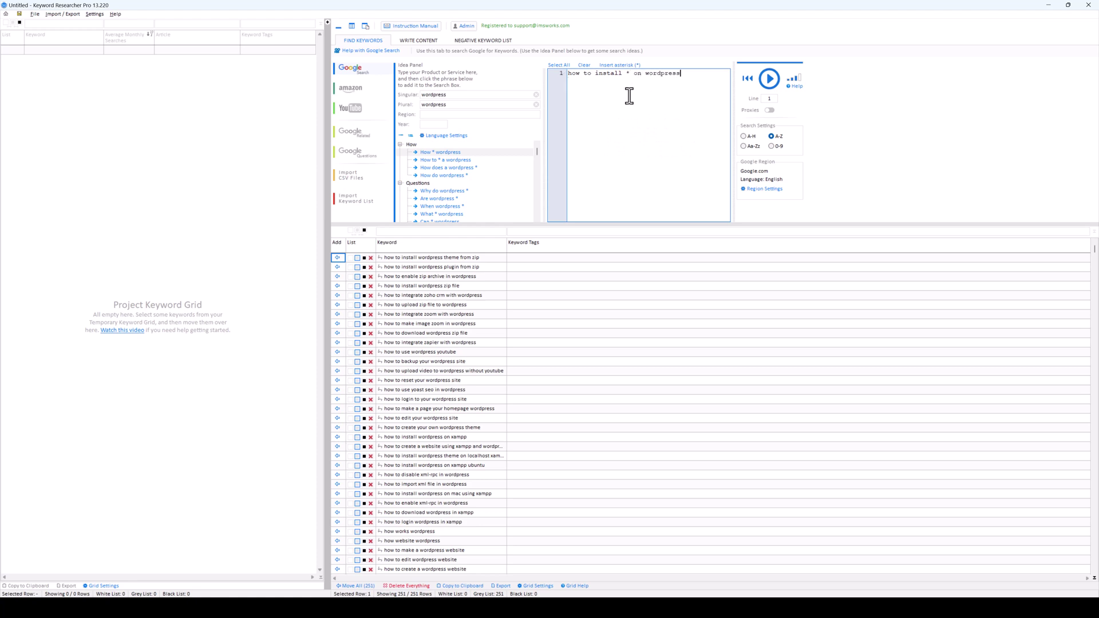
left_click(407, 586)
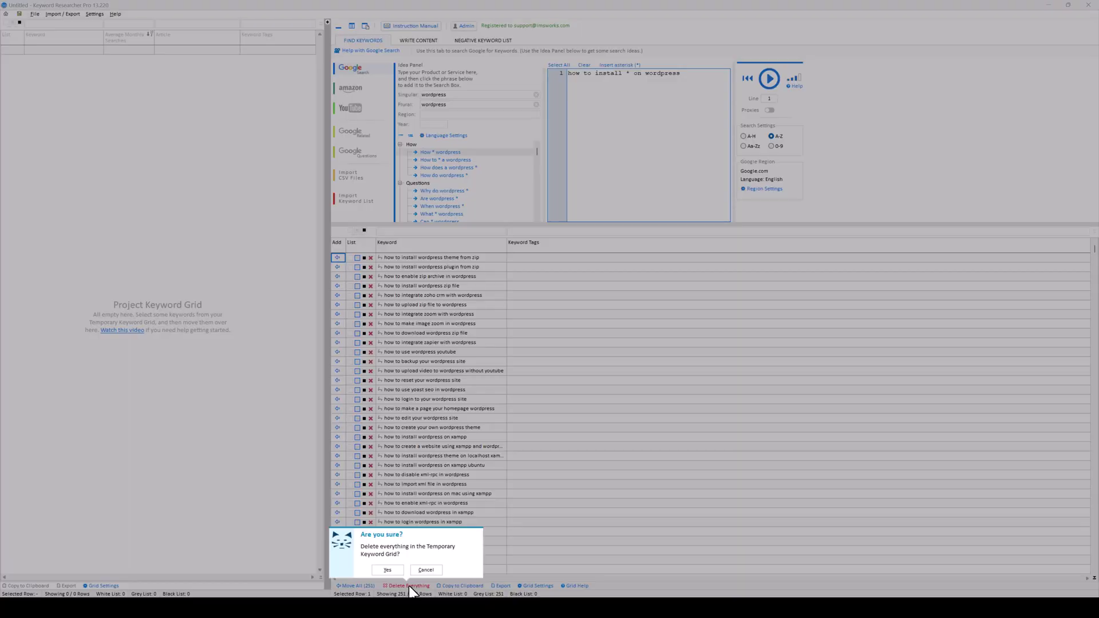
left_click(388, 570)
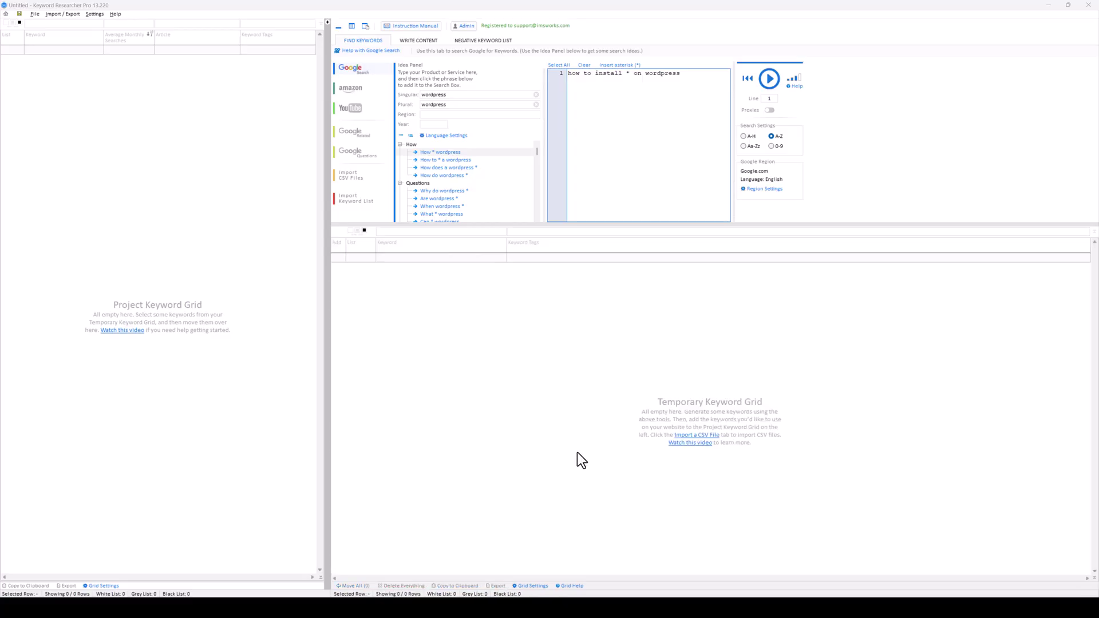
Set the asterisk's search range to A-H and run the "how to install * on wordpress" search to completion
left_click(742, 137)
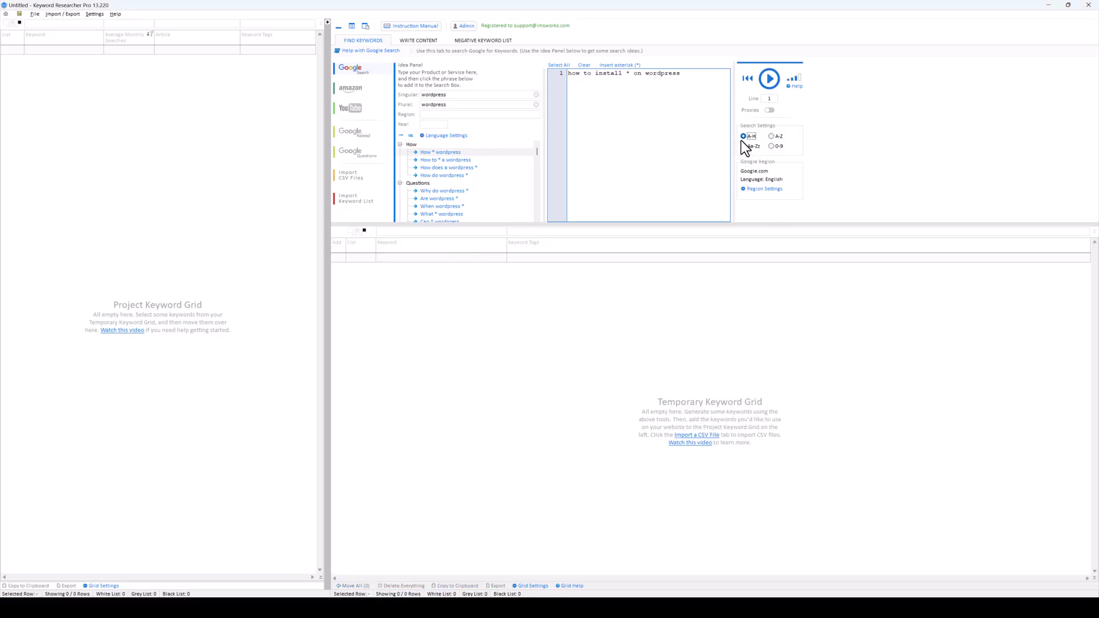
left_click(771, 83)
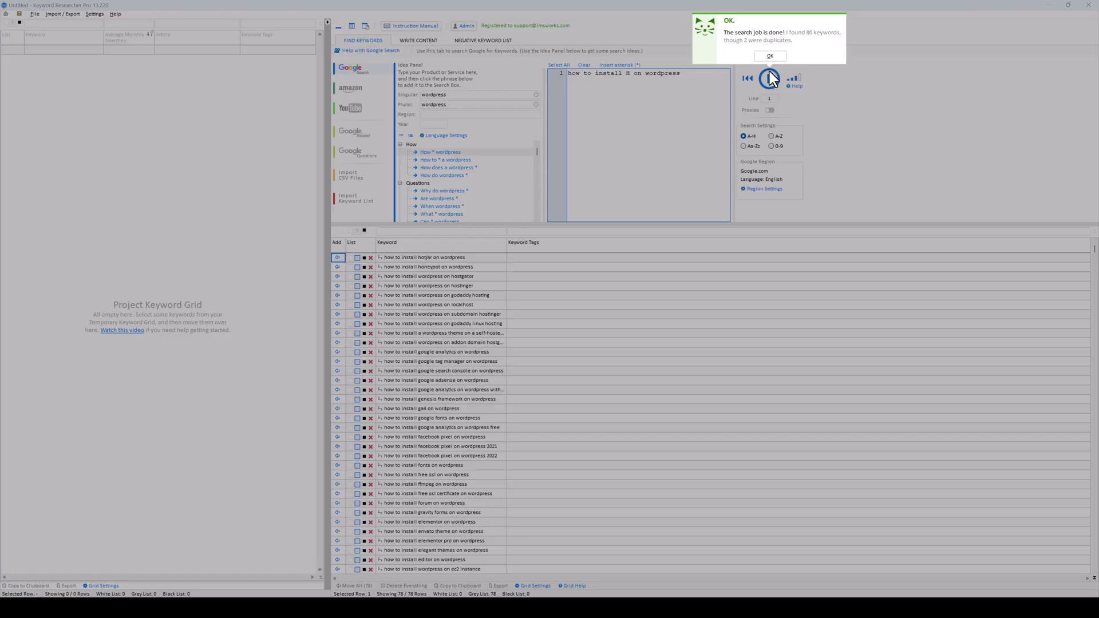
left_click(769, 56)
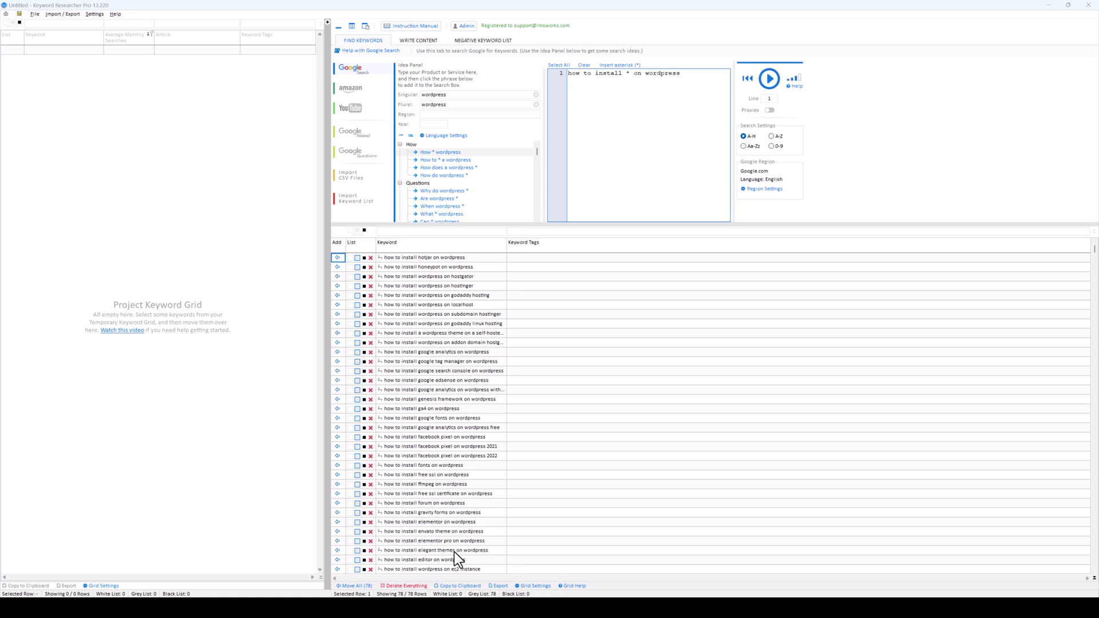
Copy the found WordPress keywords to the clipboard and get their search volume and forecasts in Google Ads Keyword Planner
left_click(461, 585)
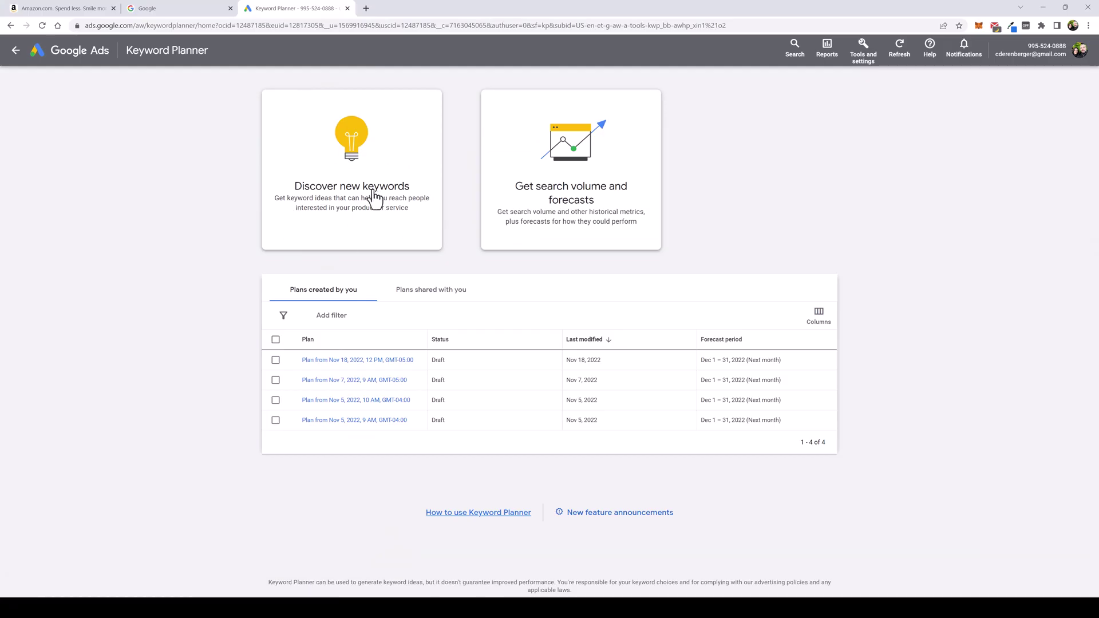
left_click(571, 196)
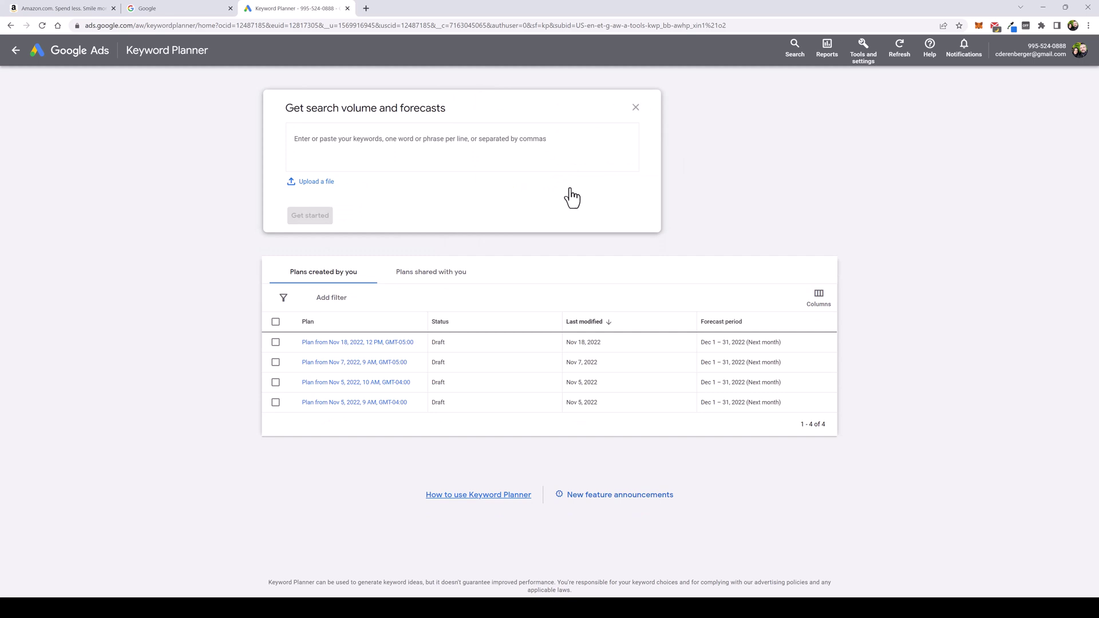
right_click(355, 141)
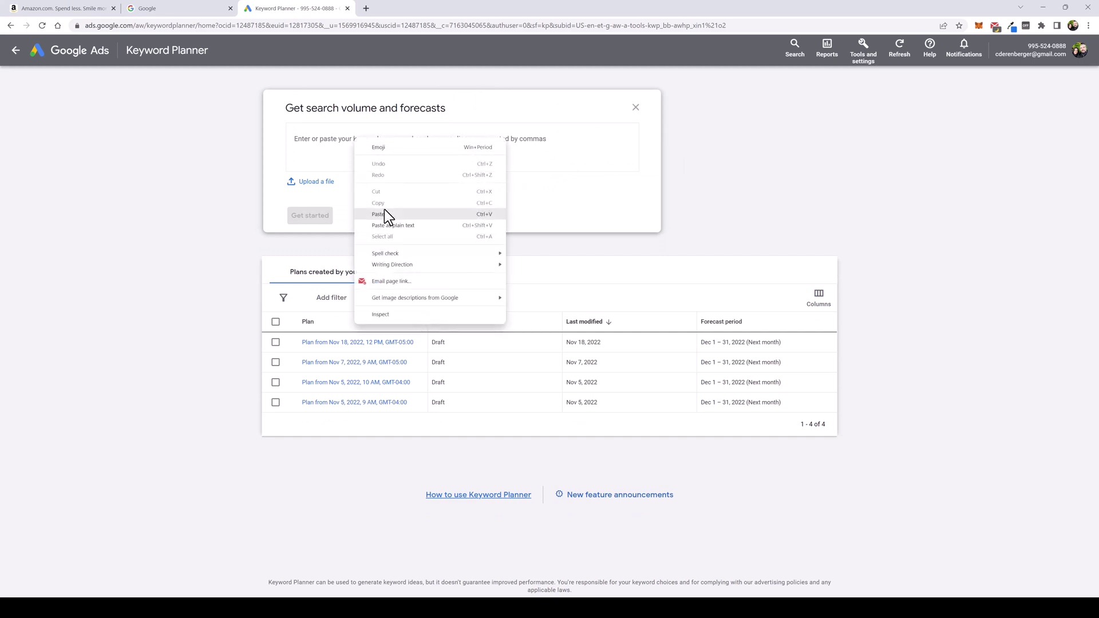
left_click(383, 214)
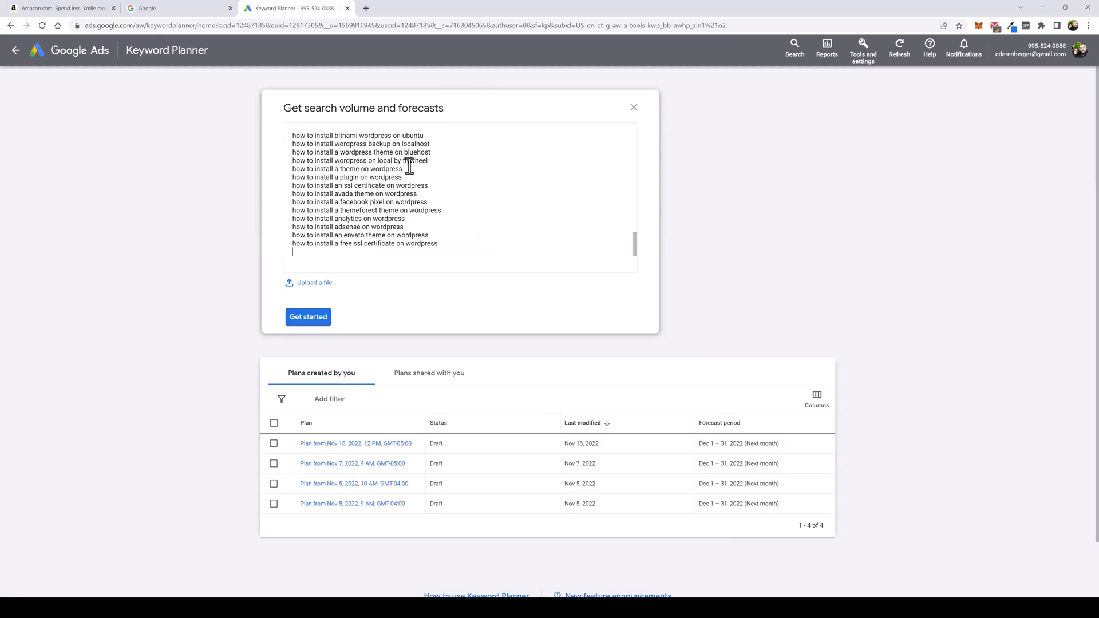
left_click(309, 318)
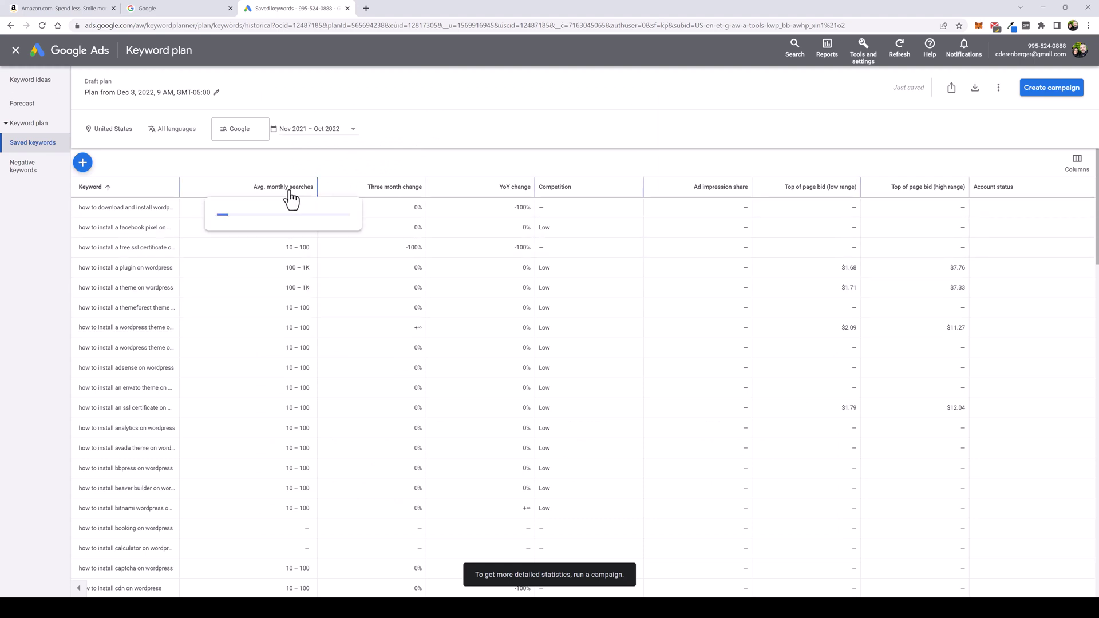
Sort the saved WordPress keywords by highest average monthly searches and widen the Keyword column
left_click(301, 190)
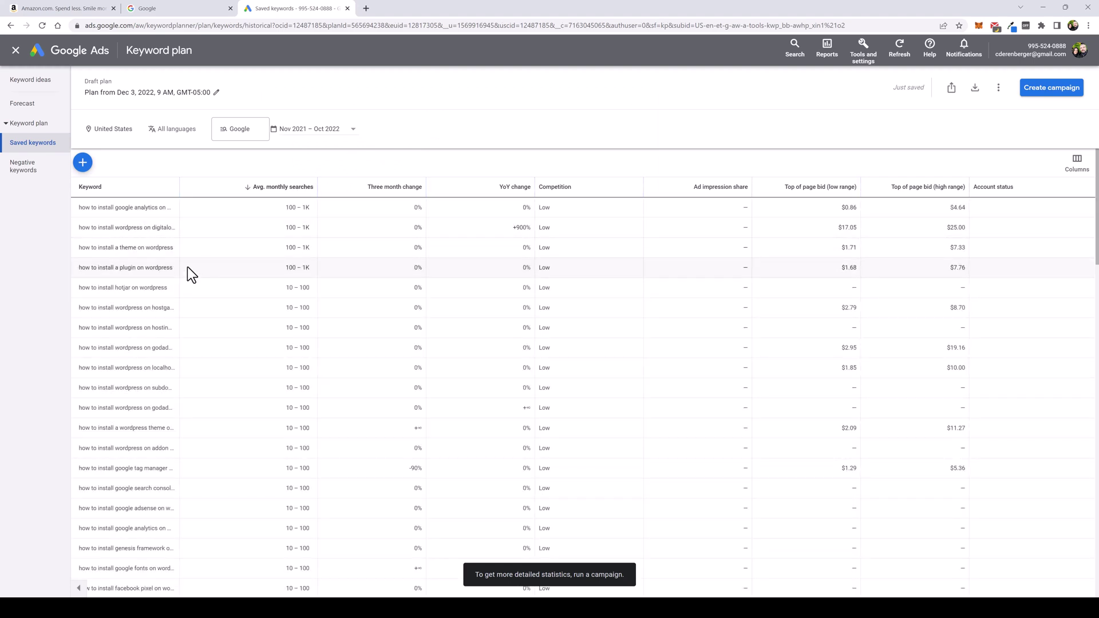
left_click_drag(180, 194, 253, 194)
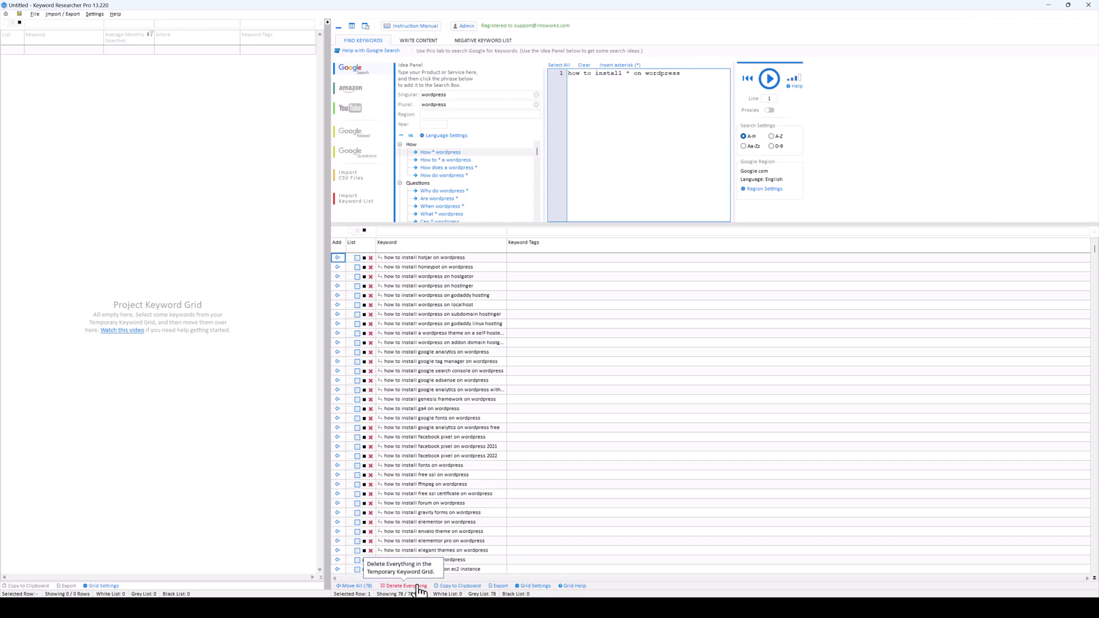
In Keyword Researcher Pro, empty the Temporary Keyword Grid and run a Google keyword search for "* insurance"
left_click(405, 586)
left_click(395, 573)
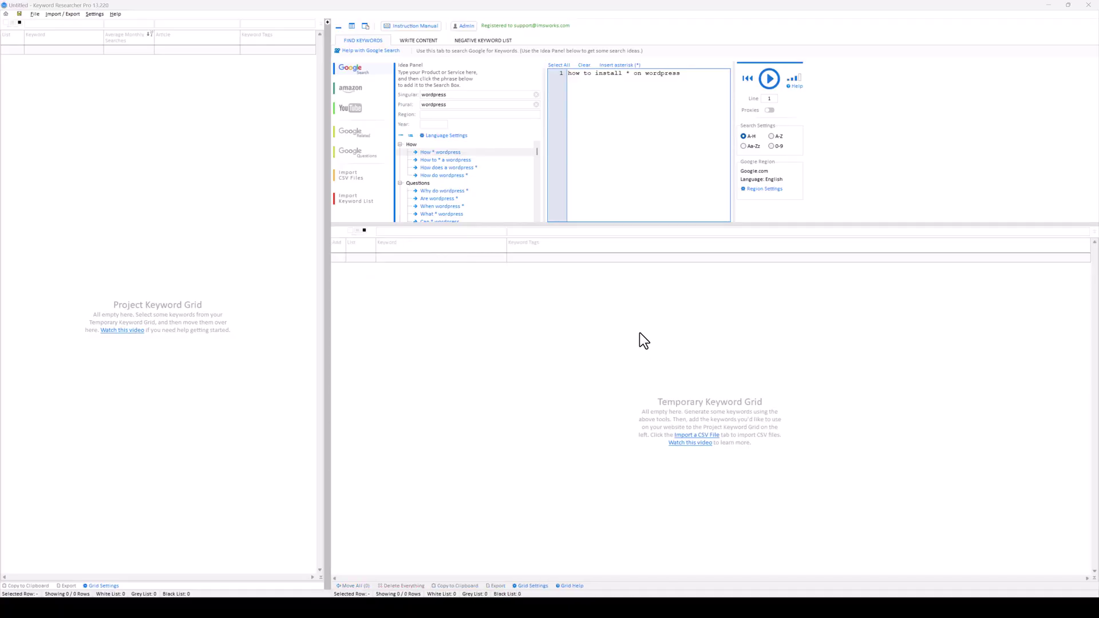
left_click_drag(689, 75, 566, 75)
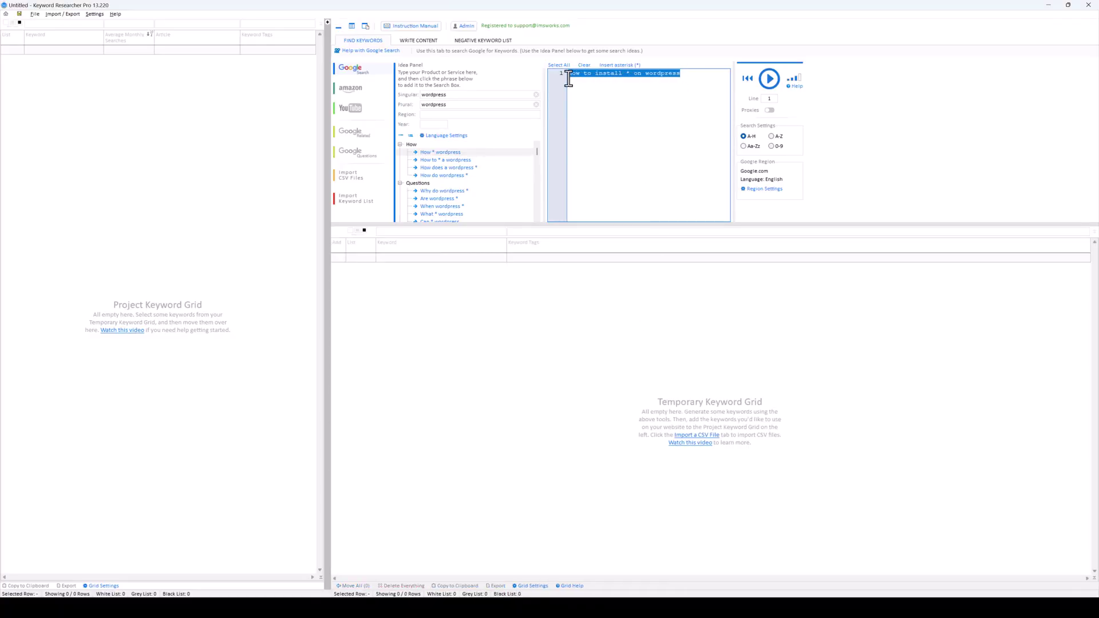
key("Delete")
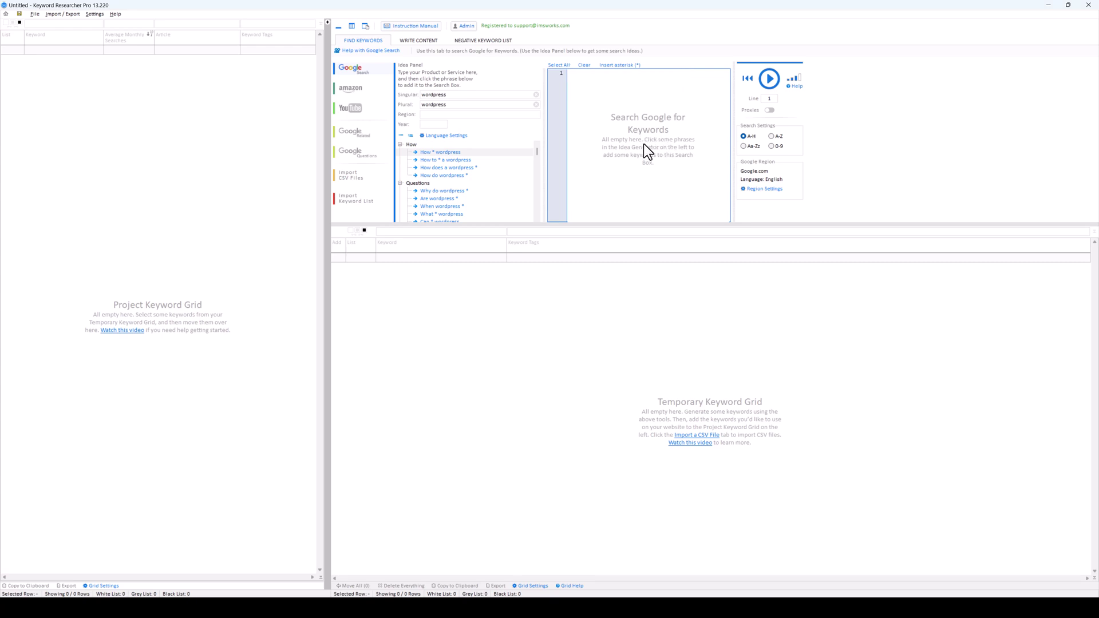
type("*")
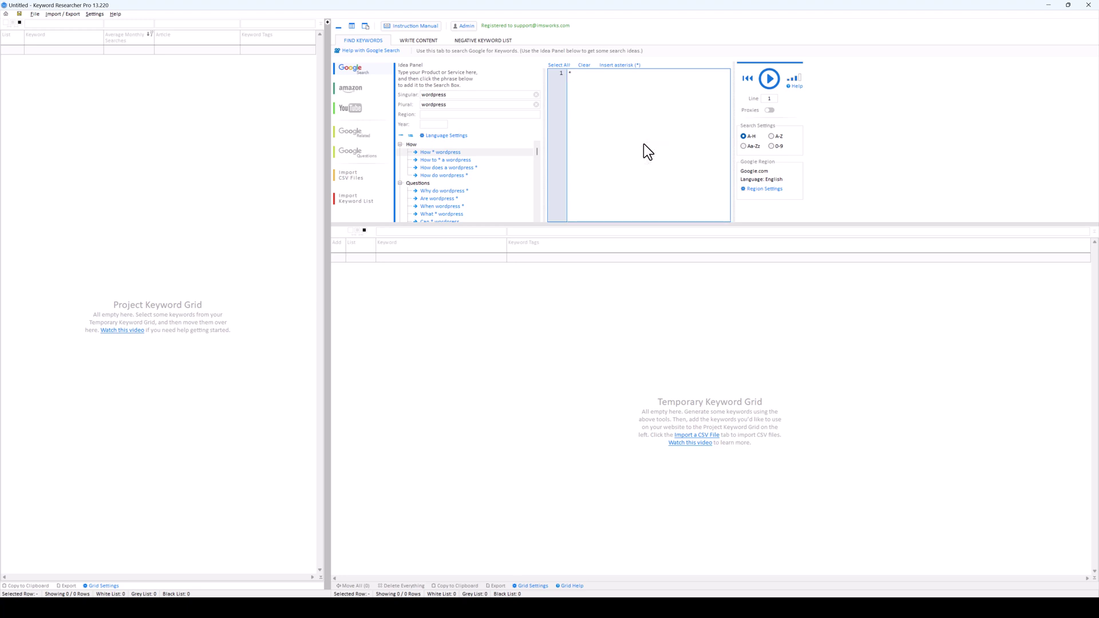
type(" ins urance")
left_click(770, 80)
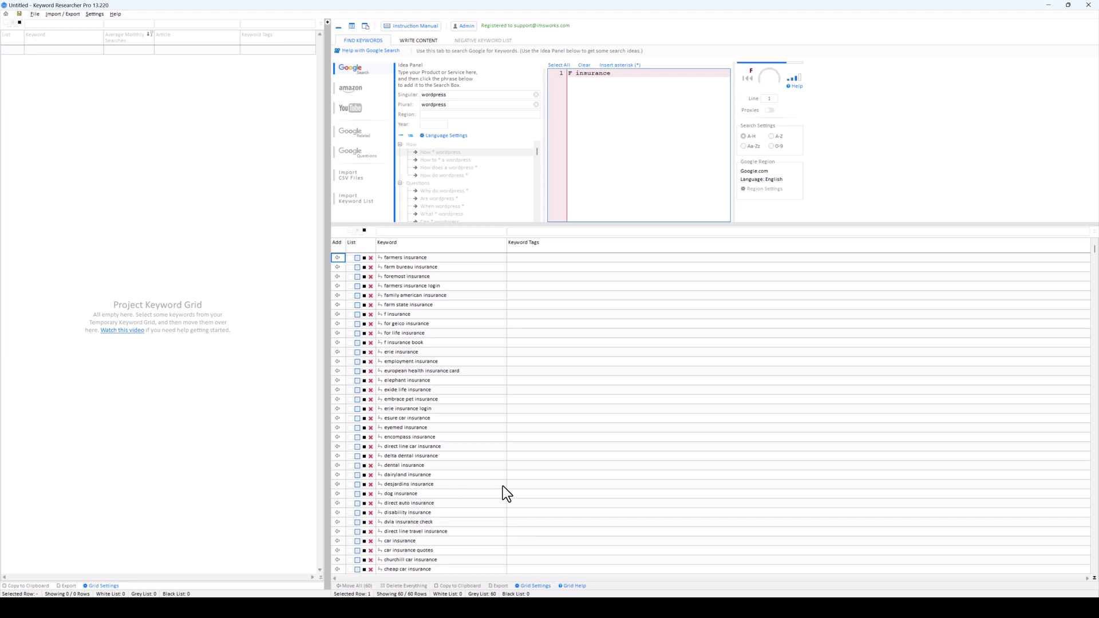
Copy the insurance keywords to the clipboard and get their search volume and forecasts in Google Ads Keyword Planner
left_click(460, 586)
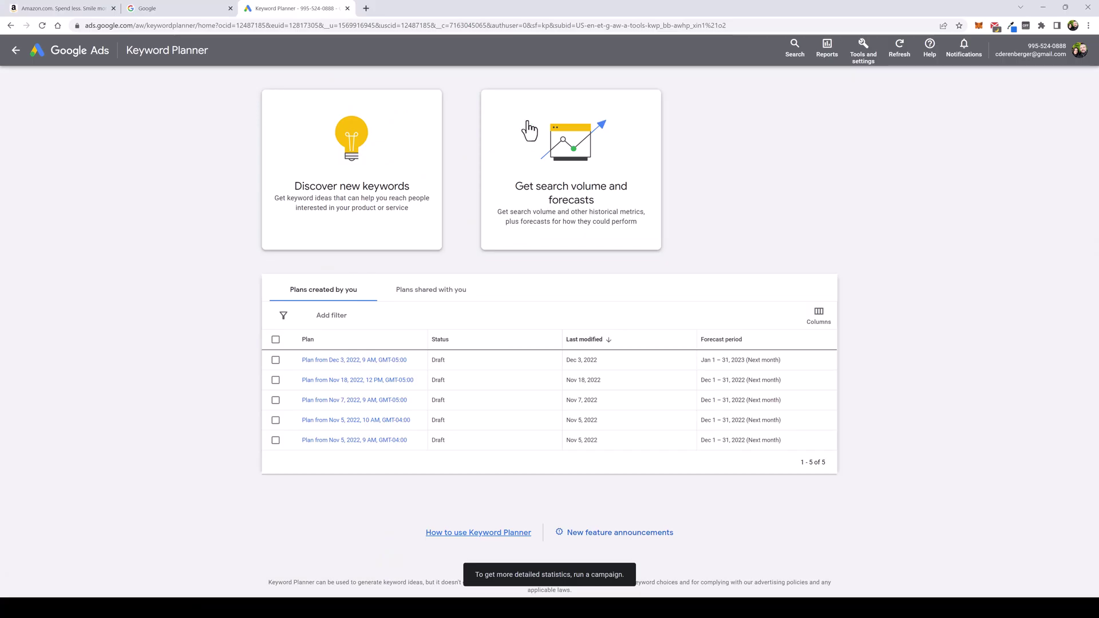
left_click(578, 197)
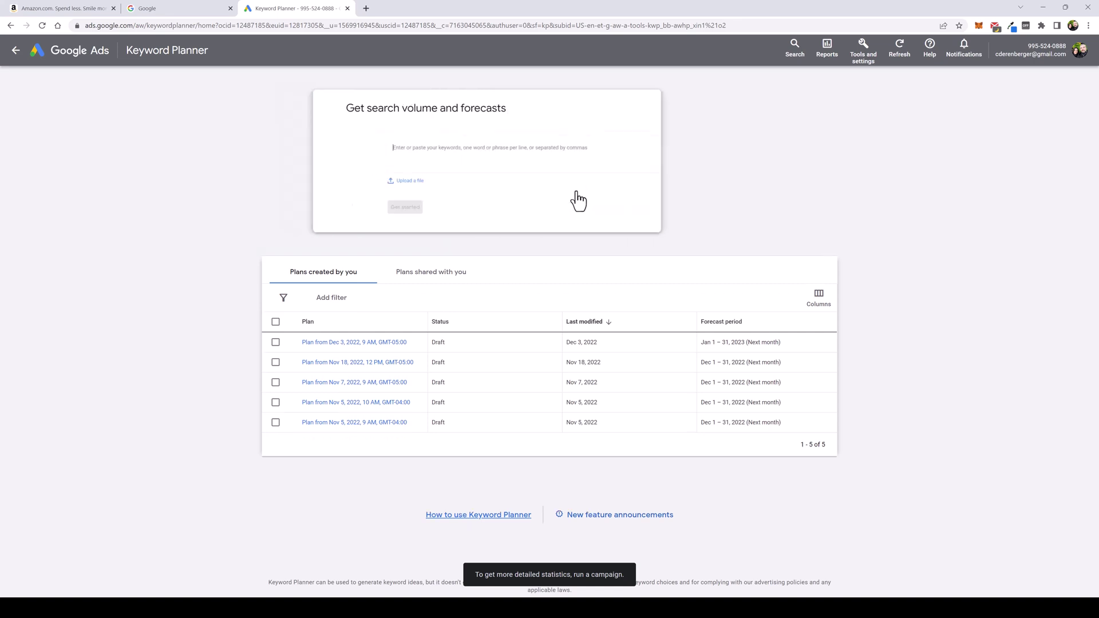
right_click(379, 153)
left_click(409, 218)
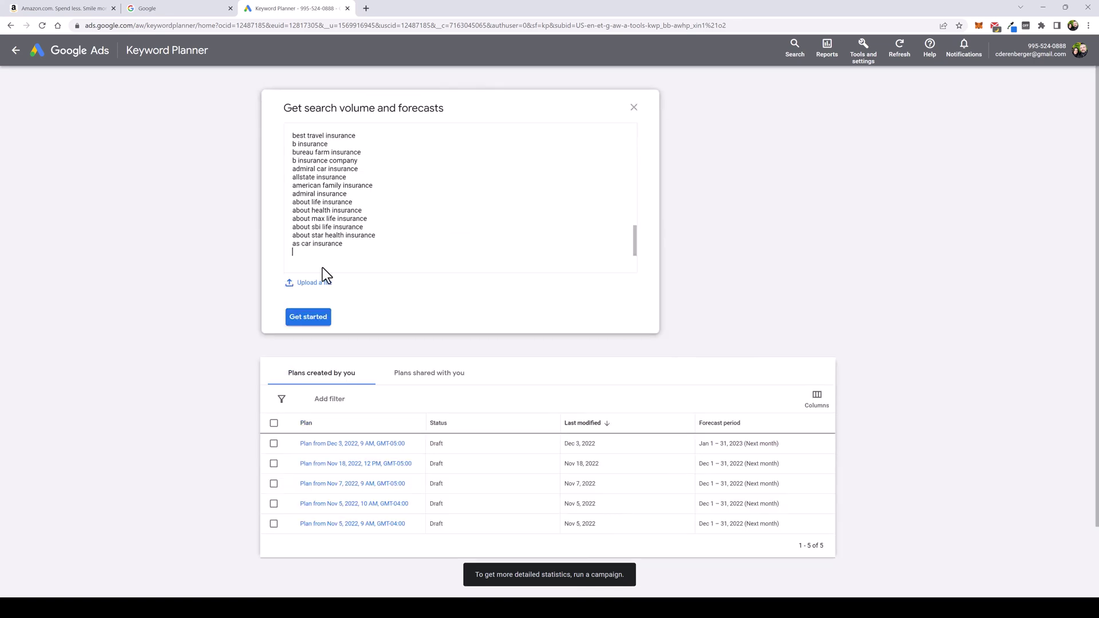
left_click(309, 318)
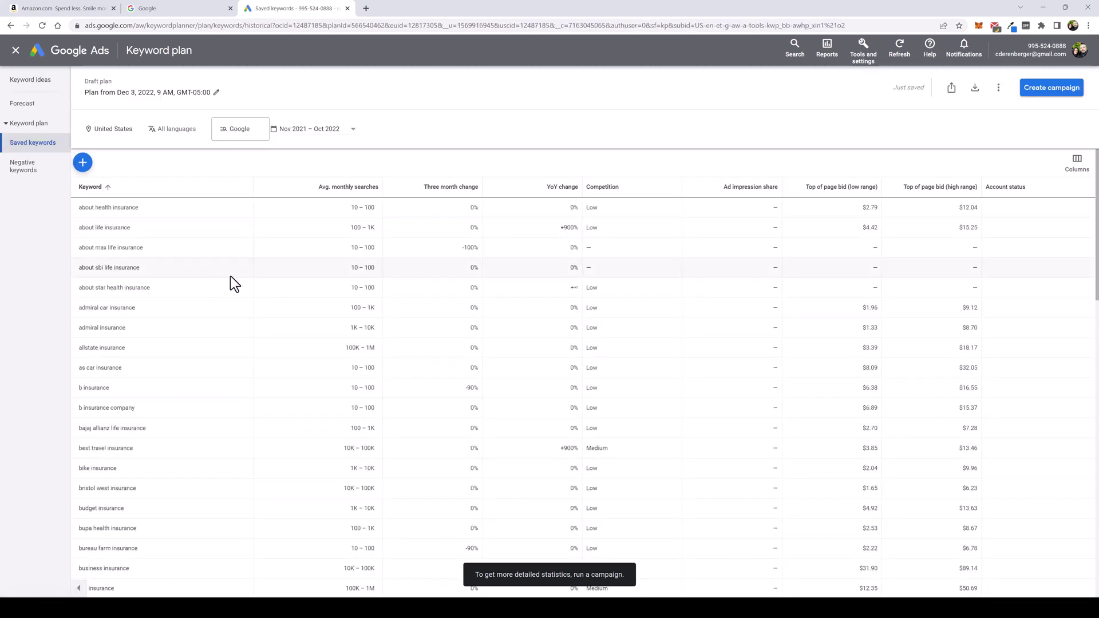
Sort the insurance keywords by highest top of page bid, first low range and then high range, and highlight the first high-range bid
left_click(871, 195)
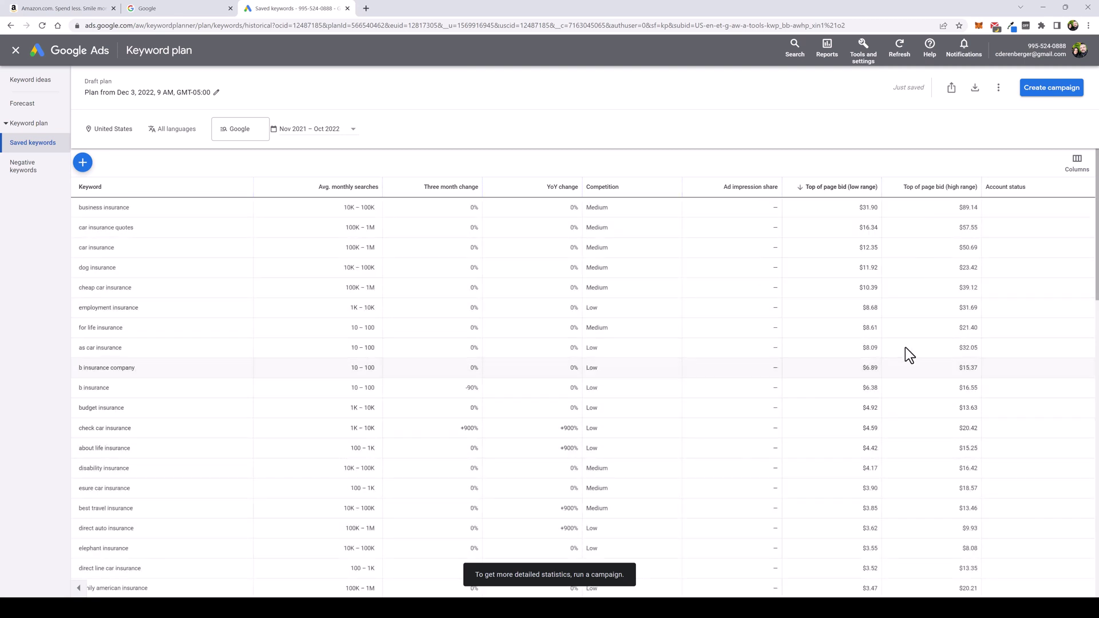
left_click(958, 190)
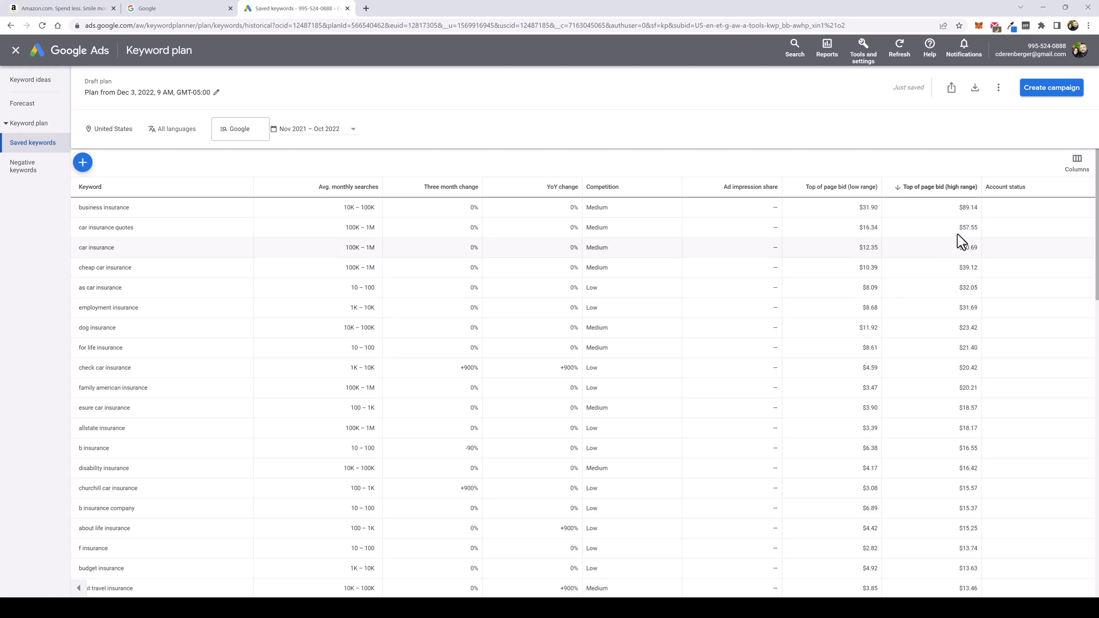
left_click_drag(979, 208, 964, 208)
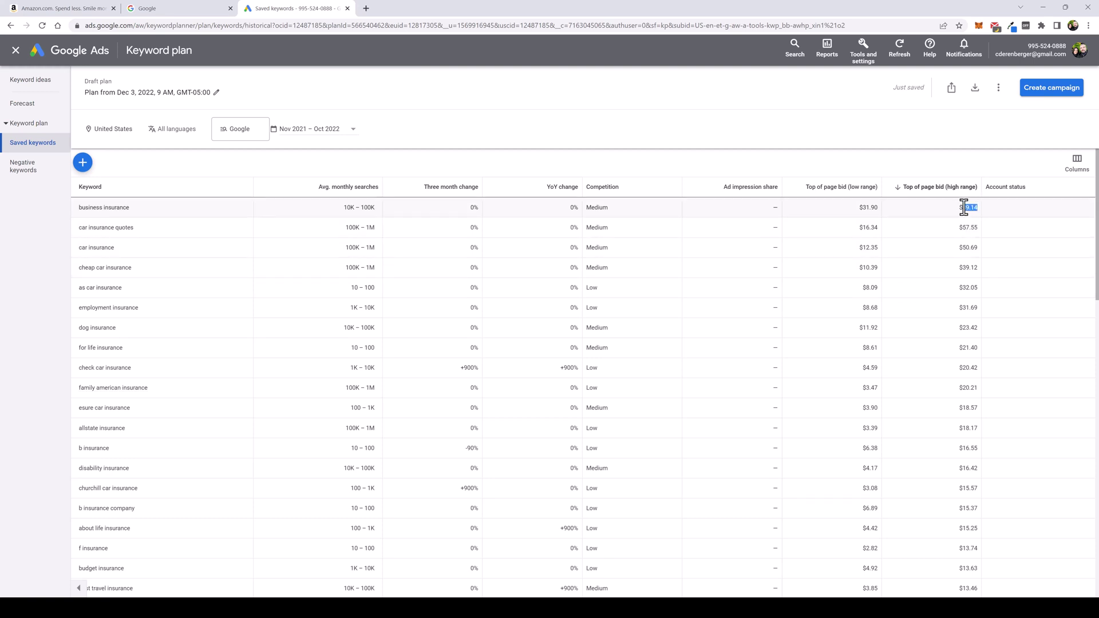
In Keyword Researcher Pro, delete everything in the Temporary Keyword Grid and clear the "* insurance" phrase from the search box
left_click(948, 223)
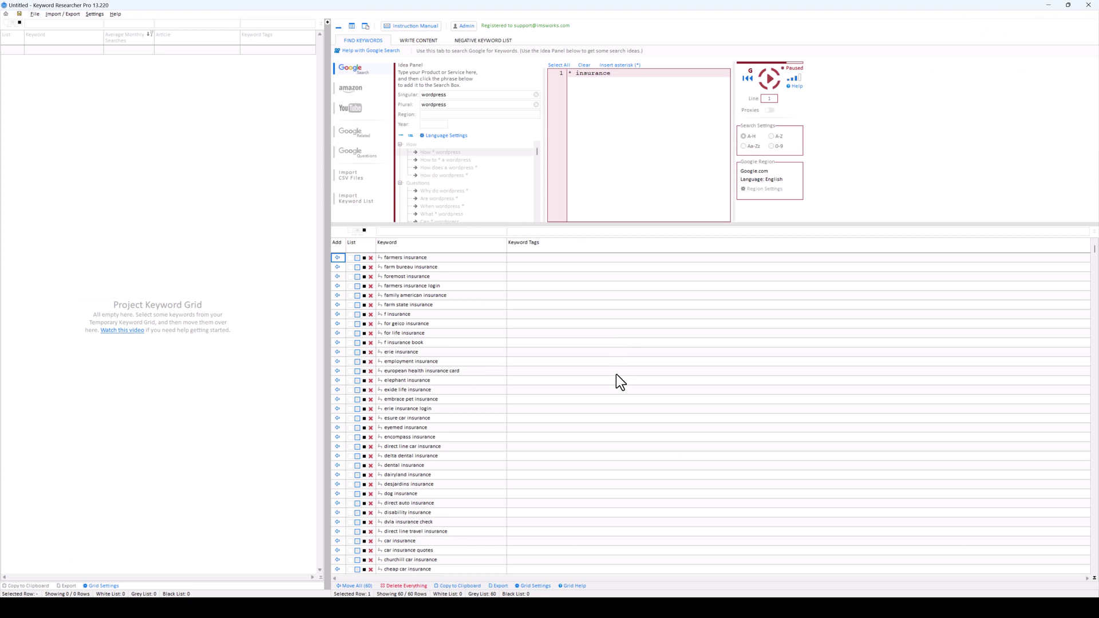
left_click(418, 585)
left_click(385, 570)
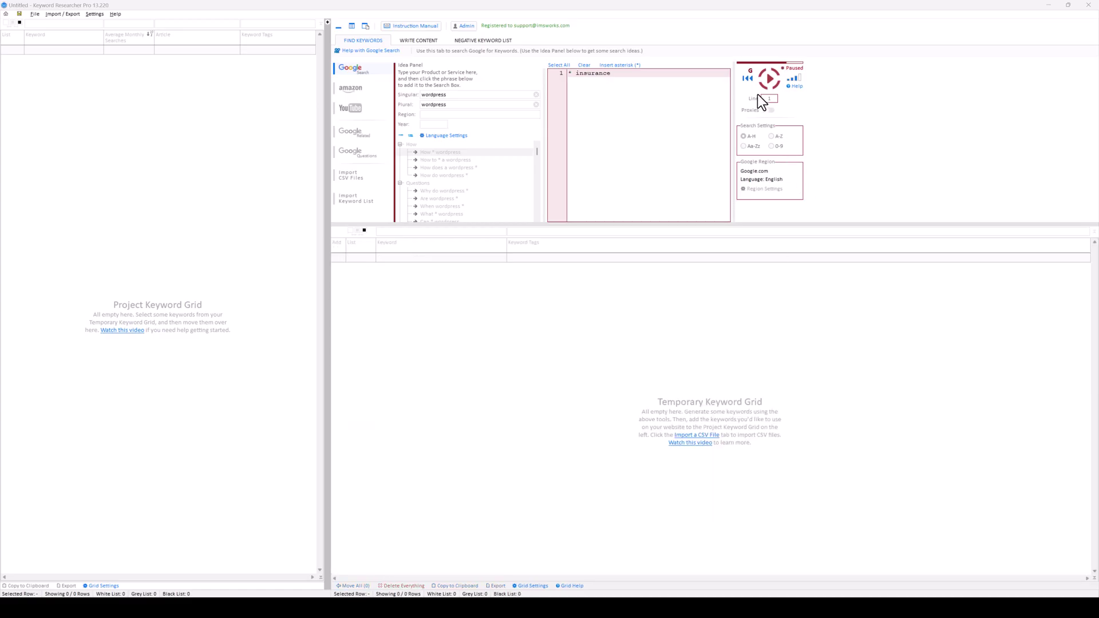
left_click(544, 73)
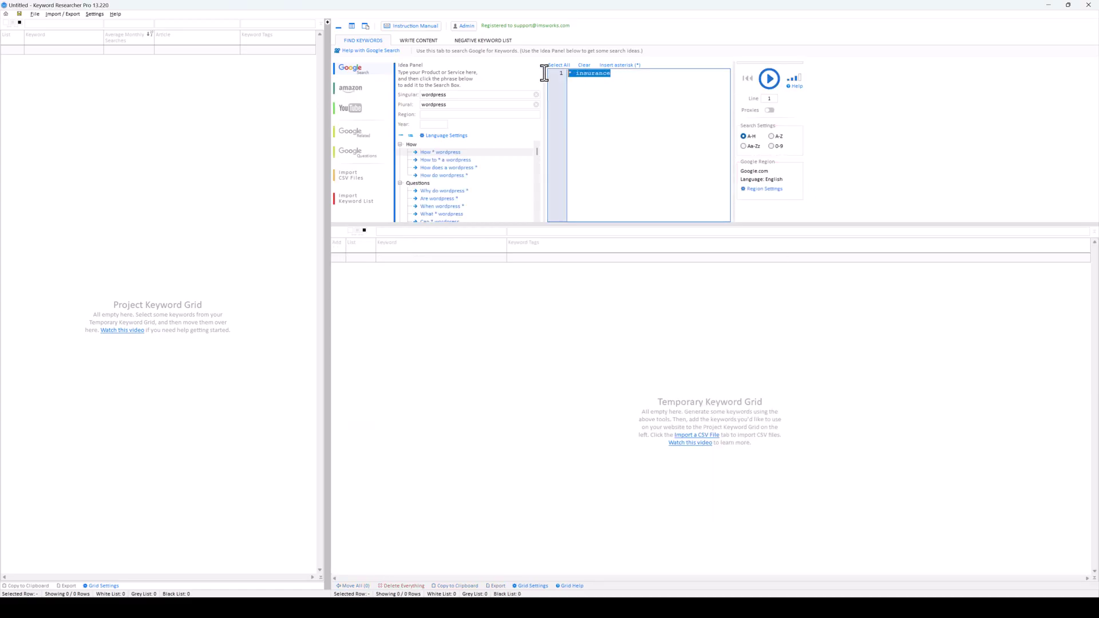
key("Delete")
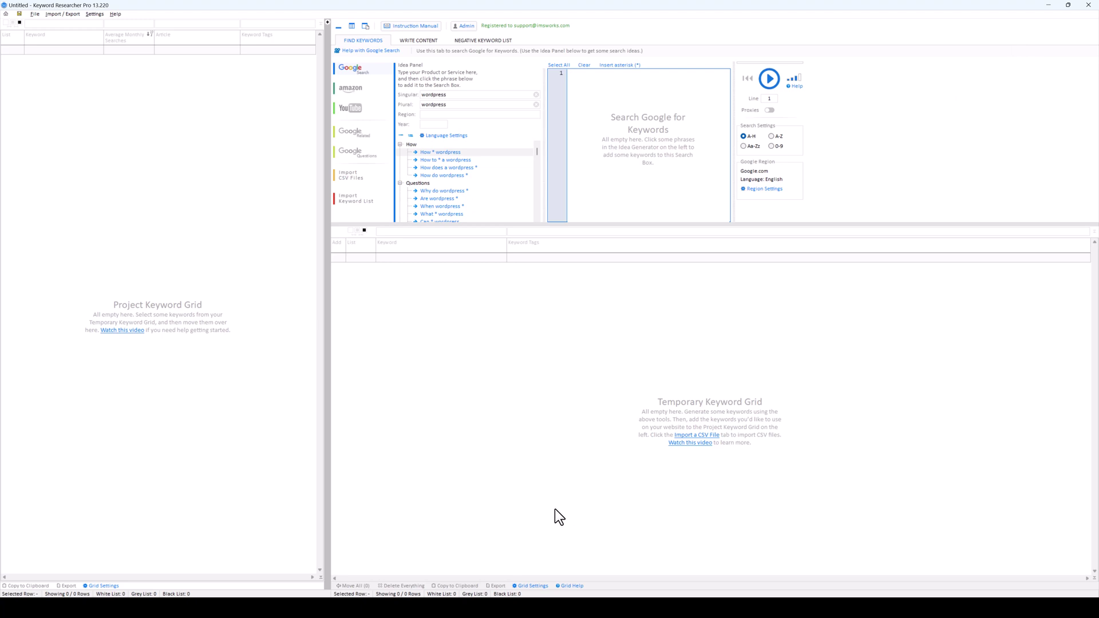
Switch to Amazon in the browser, go through Electronics and Televisions to the 4K TVs listing, and examine the model numbers in the product titles
mouse_move(497, 608)
left_click(462, 581)
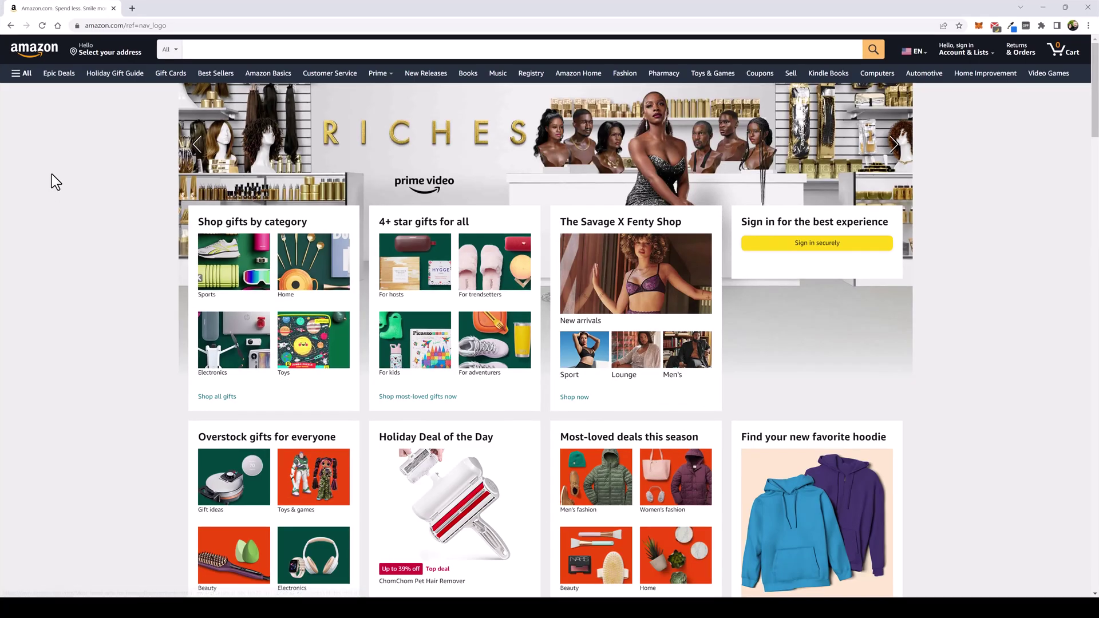
left_click(20, 74)
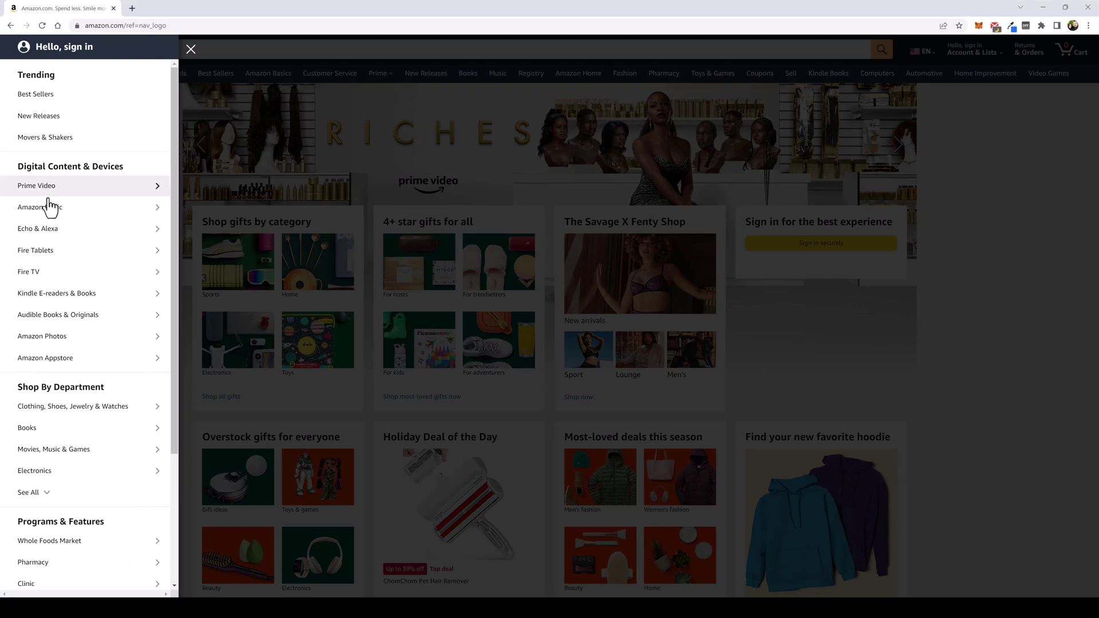
left_click(44, 476)
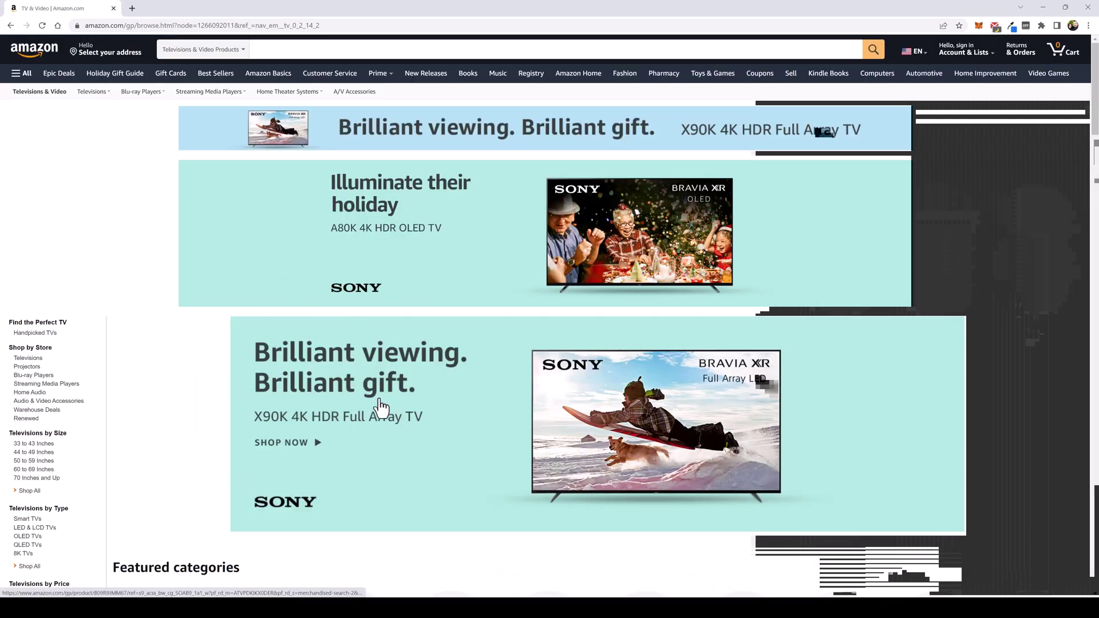
scroll(498, 380, "down", 6)
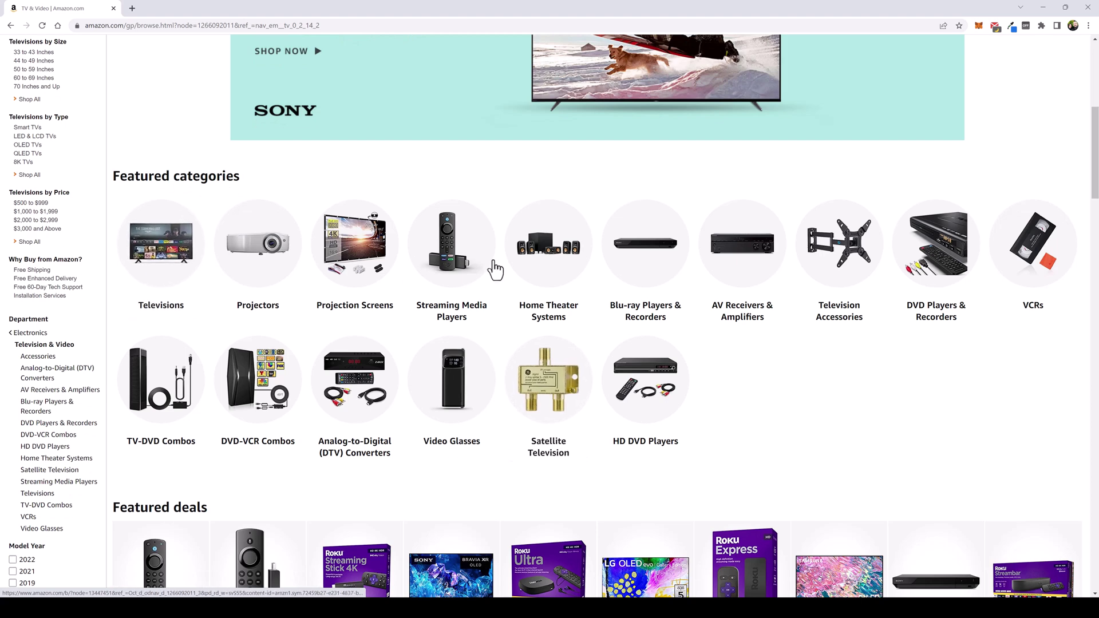
left_click(172, 247)
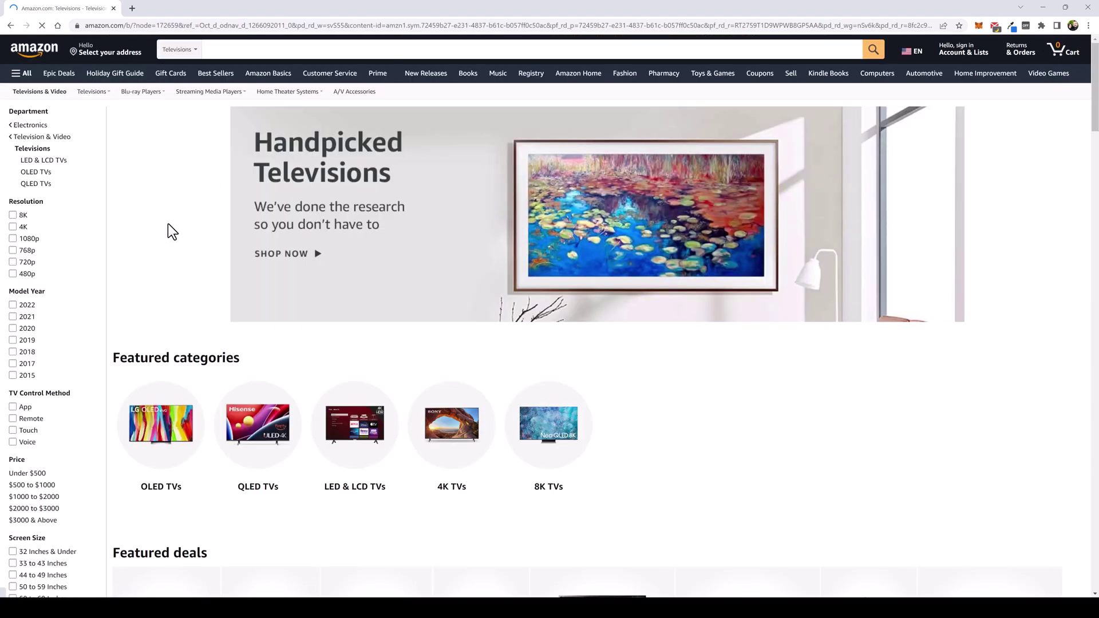
scroll(644, 464, "down", 2)
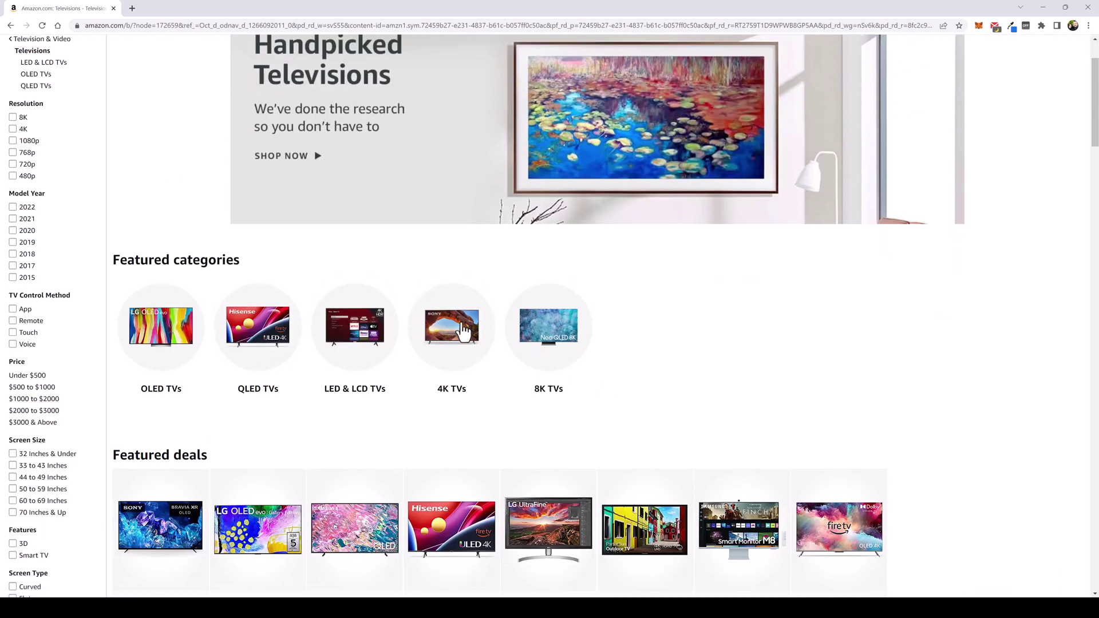
left_click(447, 339)
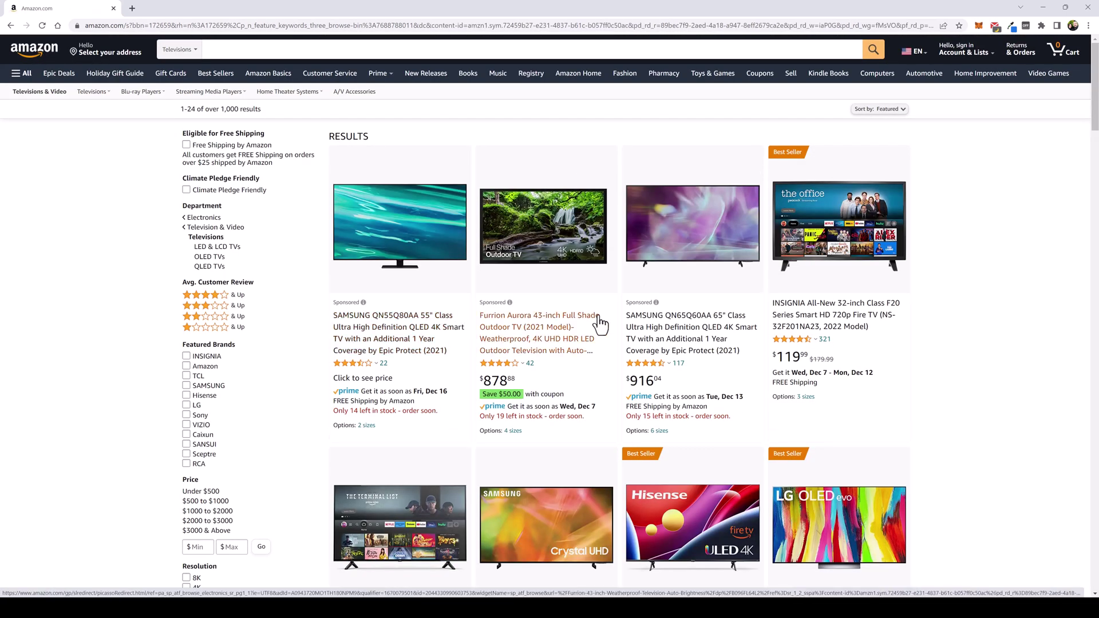
scroll(725, 246, "down", 2)
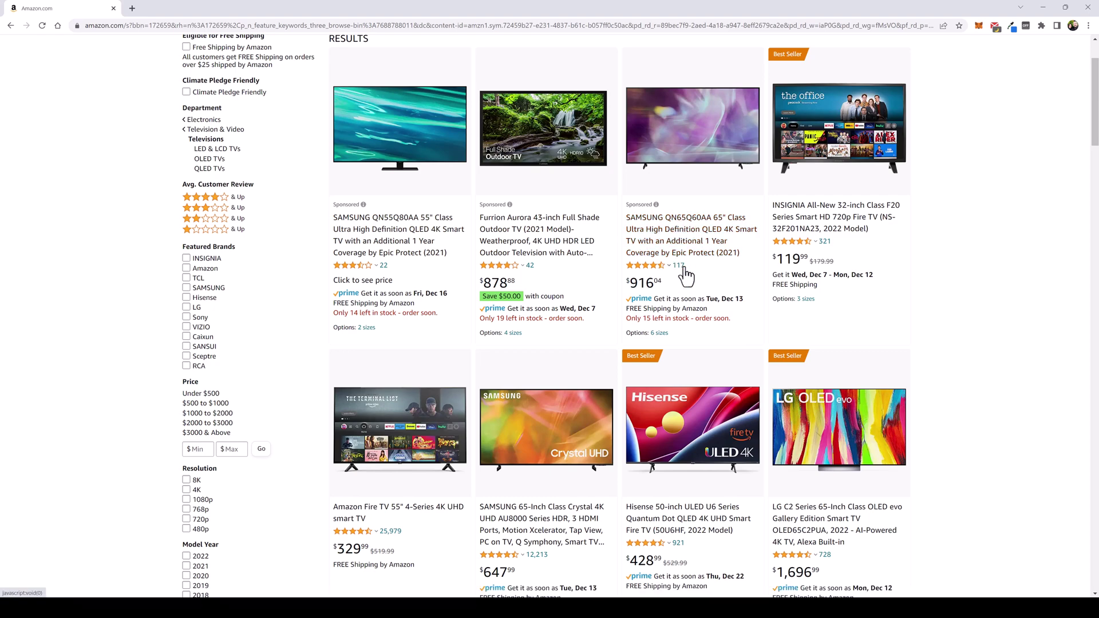
scroll(669, 372, "down", 4)
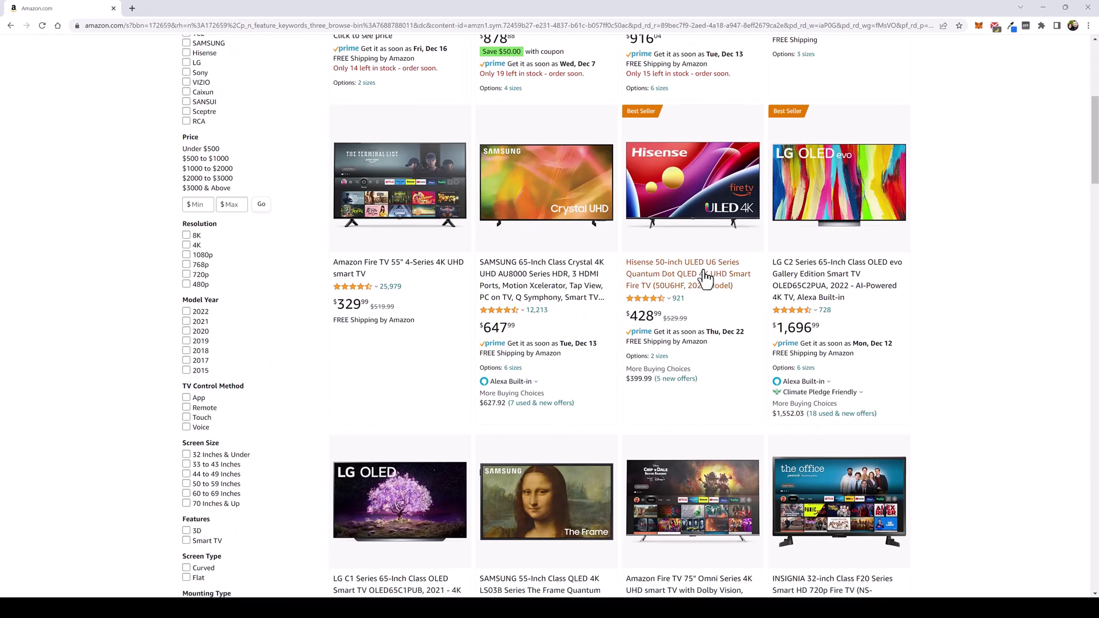
scroll(564, 343, "down", 7)
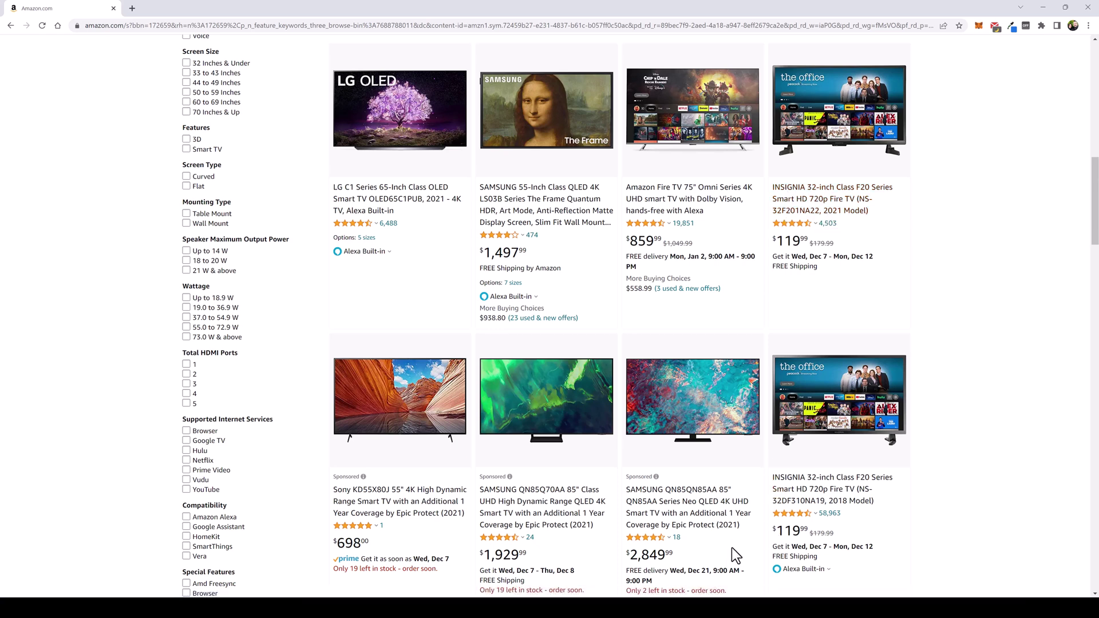
In Keyword Researcher Pro, run a Google keyword search for "insignia ns-*" with the 0-9 search setting, then pause it
key("alt+Tab")
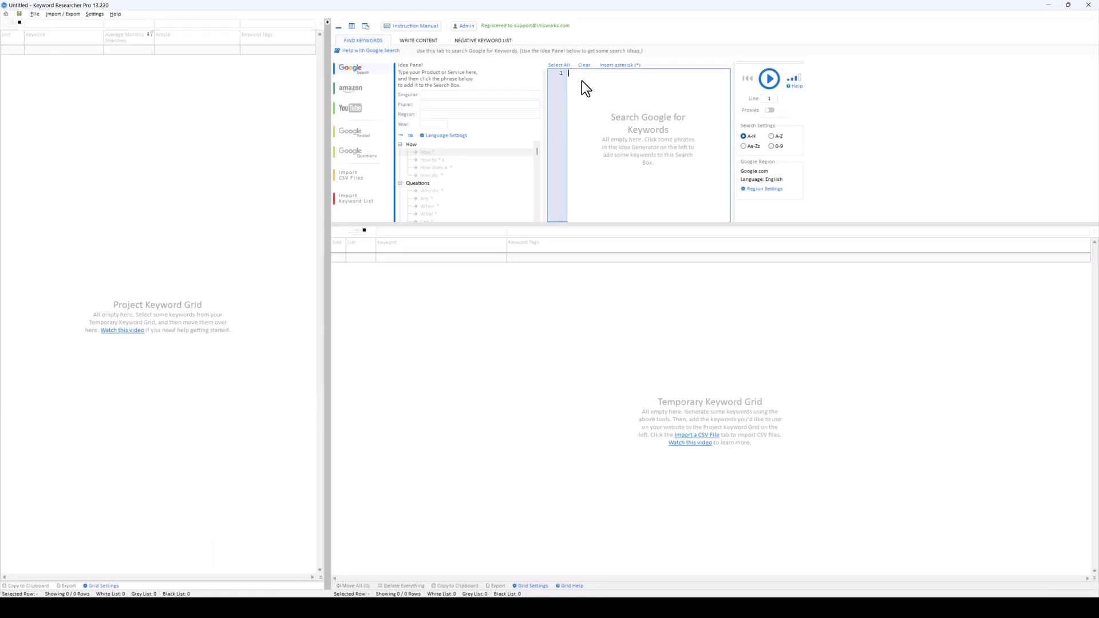
type("insignia")
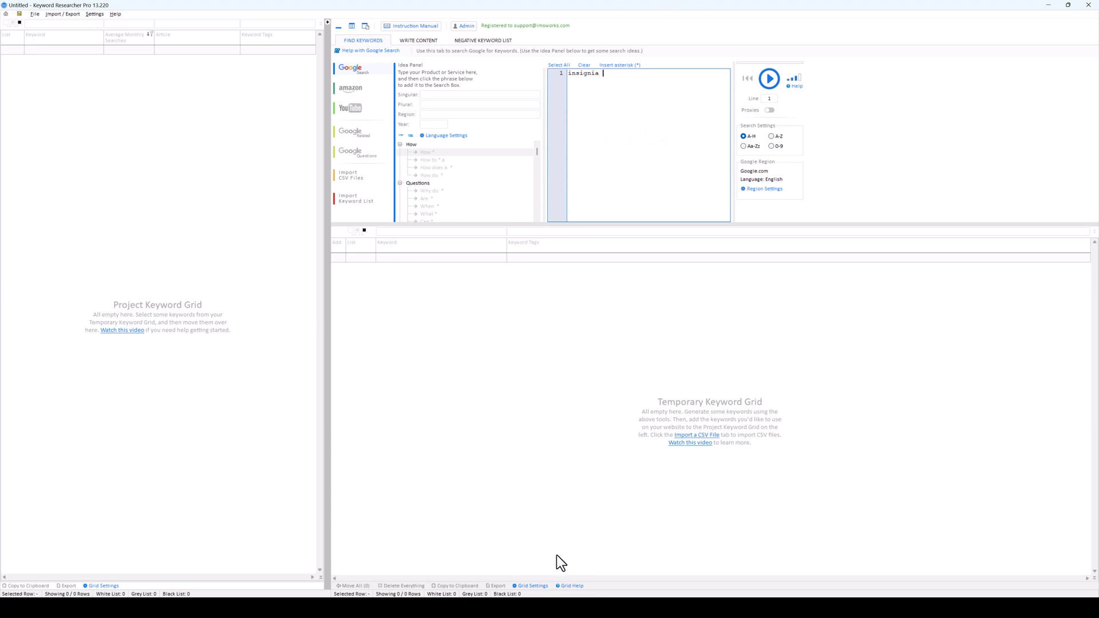
mouse_move(496, 608)
left_click(450, 565)
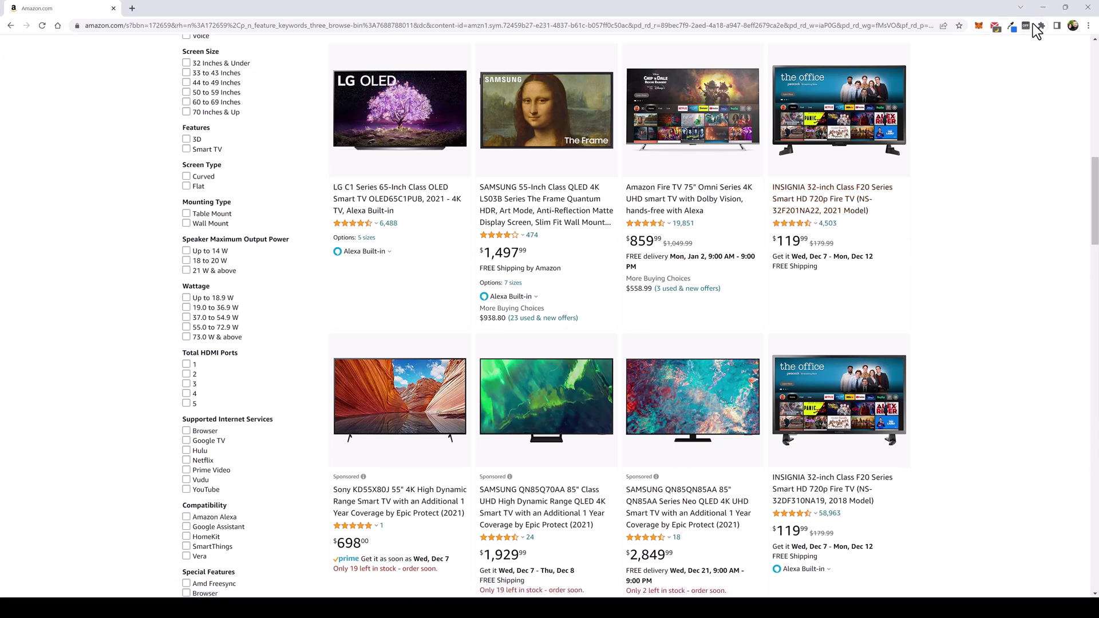
left_click(1043, 7)
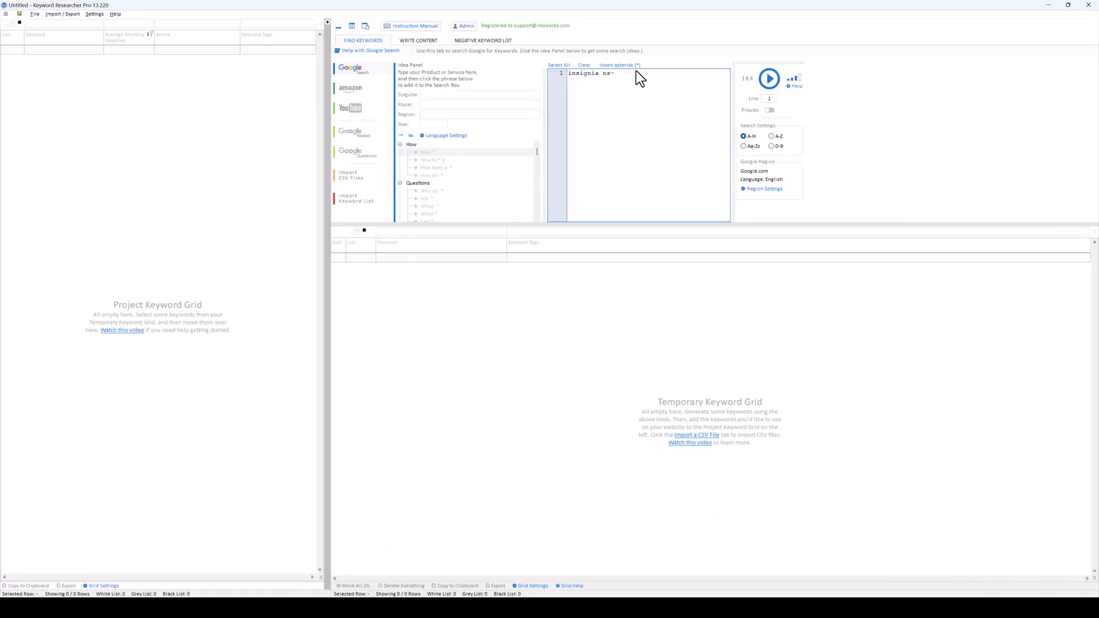
left_click(772, 146)
left_click(769, 80)
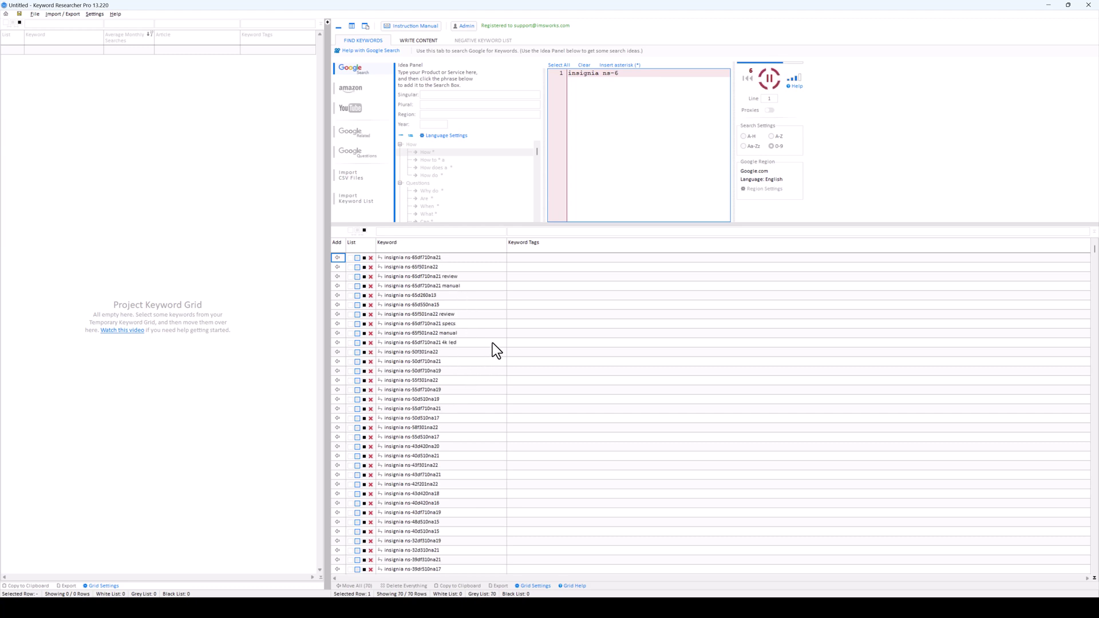
left_click(770, 79)
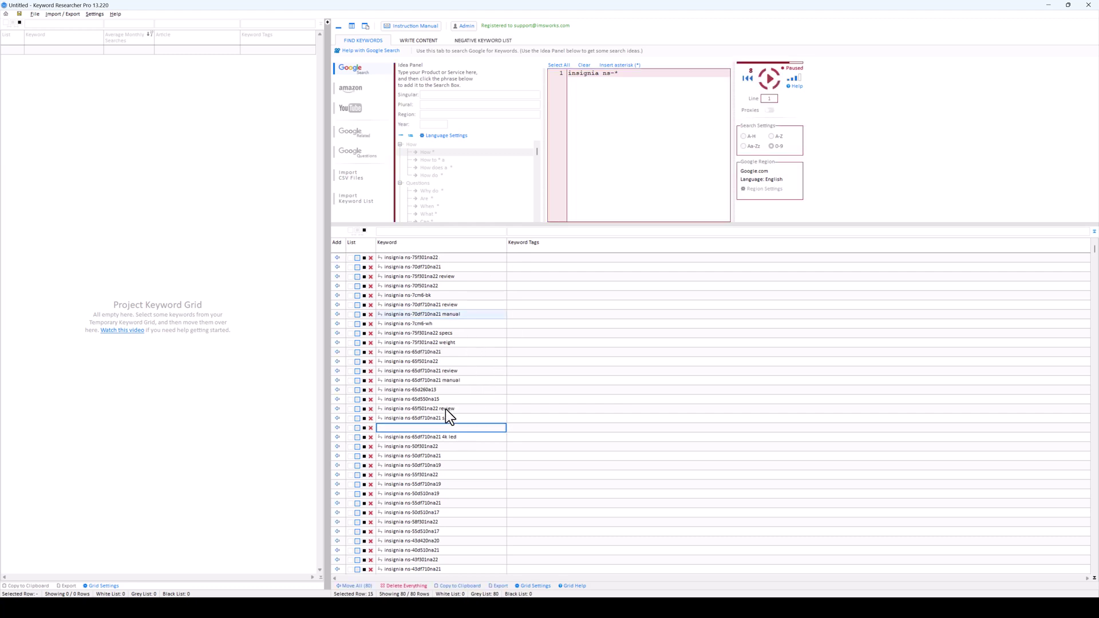
Examine the Insignia model-number keywords throughout the Temporary Keyword Grid
key("Down")
key("Down")
key("Down")
key("Down")
key("Down")
key("Down")
key("Down")
key("Down")
key("Down")
key("Down")
key("Down")
key("Down")
key("Down")
key("Down")
key("Down")
key("Down")
key("Down")
key("Down")
key("Down")
key("Down")
key("Up")
key("Up")
key("Up")
key("Up")
key("Up")
key("Up")
key("Up")
key("Up")
key("Up")
key("Up")
key("Up")
key("Up")
key("Up")
key("Up")
key("Up")
key("Up")
key("Up")
key("Up")
key("Up")
key("Up")
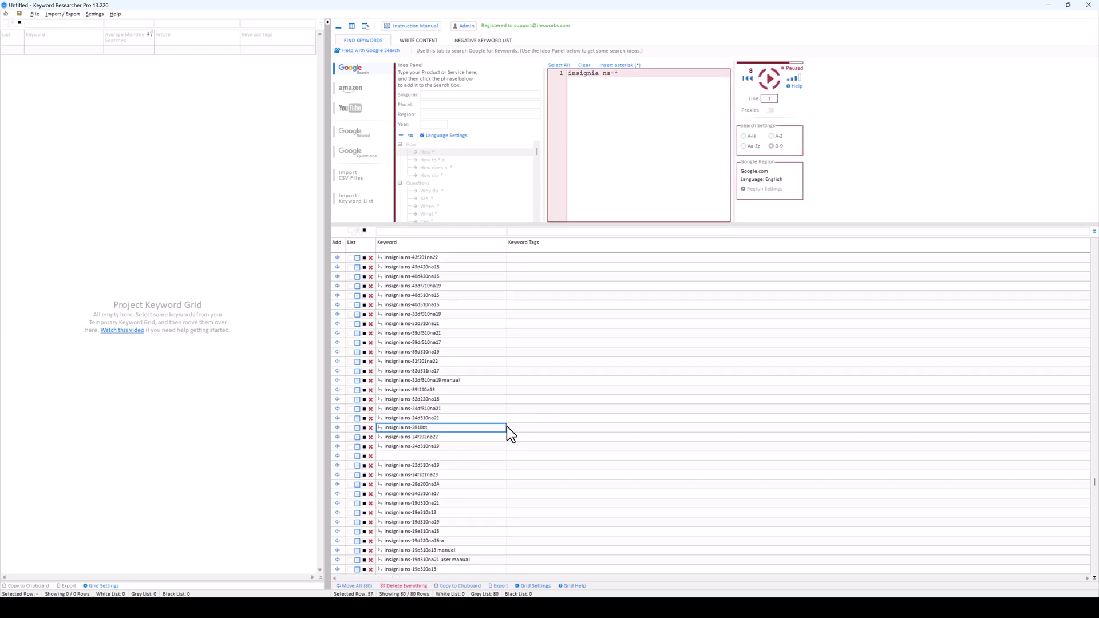
key("Up")
key("Up")
key("Up")
key("Up")
key("Up")
key("Up")
key("Up")
key("Up")
key("Up")
key("Up")
key("Up")
key("Up")
key("Up")
key("Up")
key("Up")
key("Up")
key("Up")
key("Up")
key("Up")
key("Up")
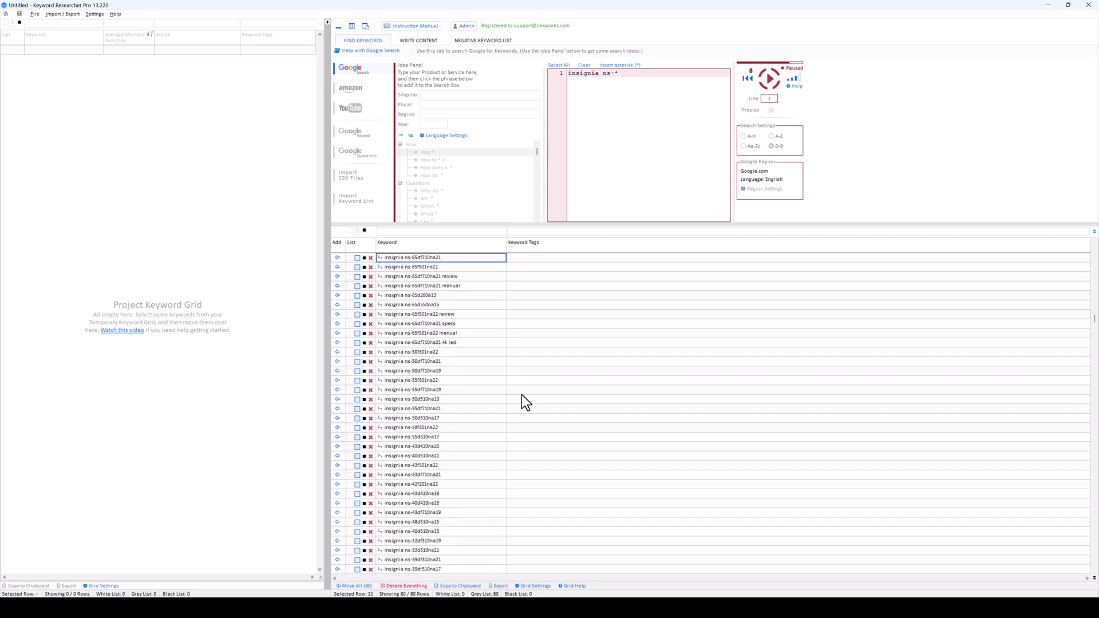
Look up the keyword "insignia ns-50df710na21" from the Temporary Keyword Grid on Google
left_click(414, 362)
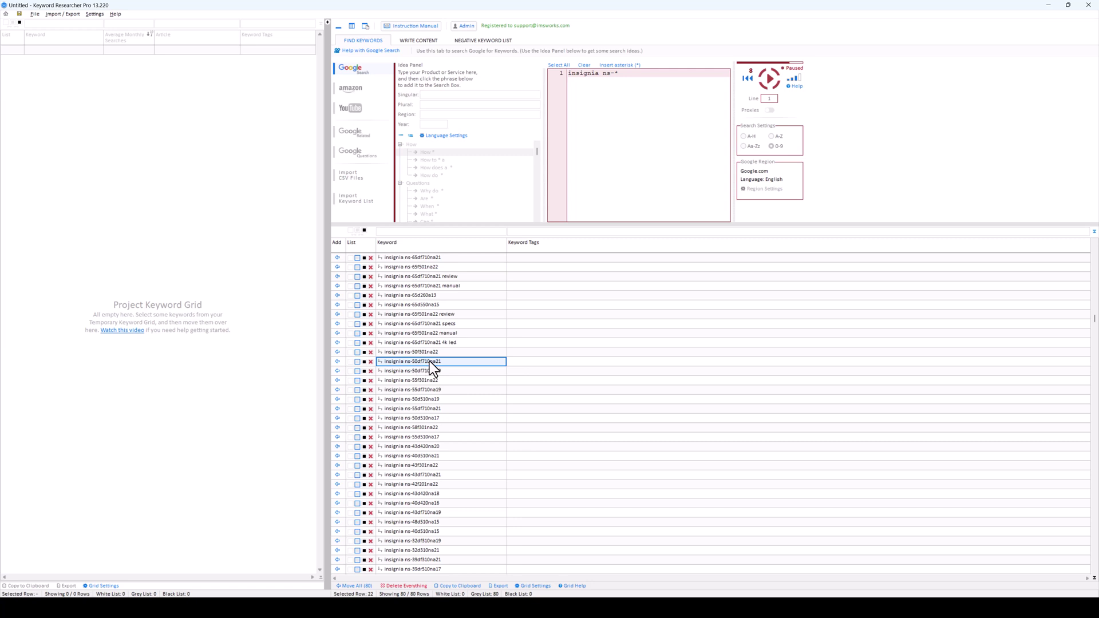
right_click(430, 362)
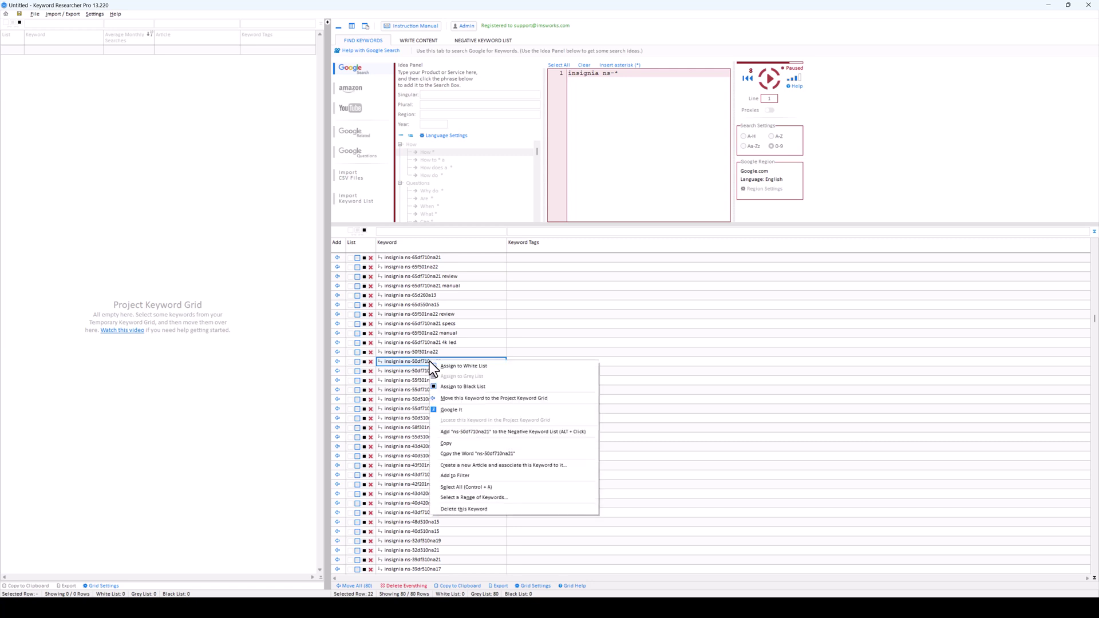
left_click(448, 410)
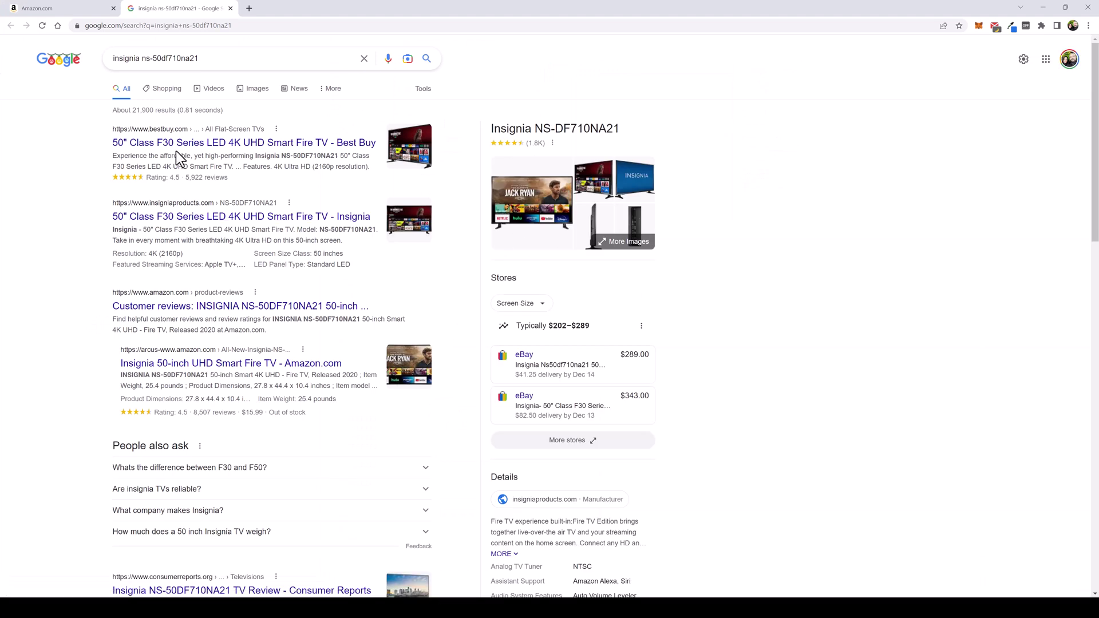
Review Google's autocomplete suggestions for "insignia ns-50df710na21" and the search results beneath them
left_click(243, 56)
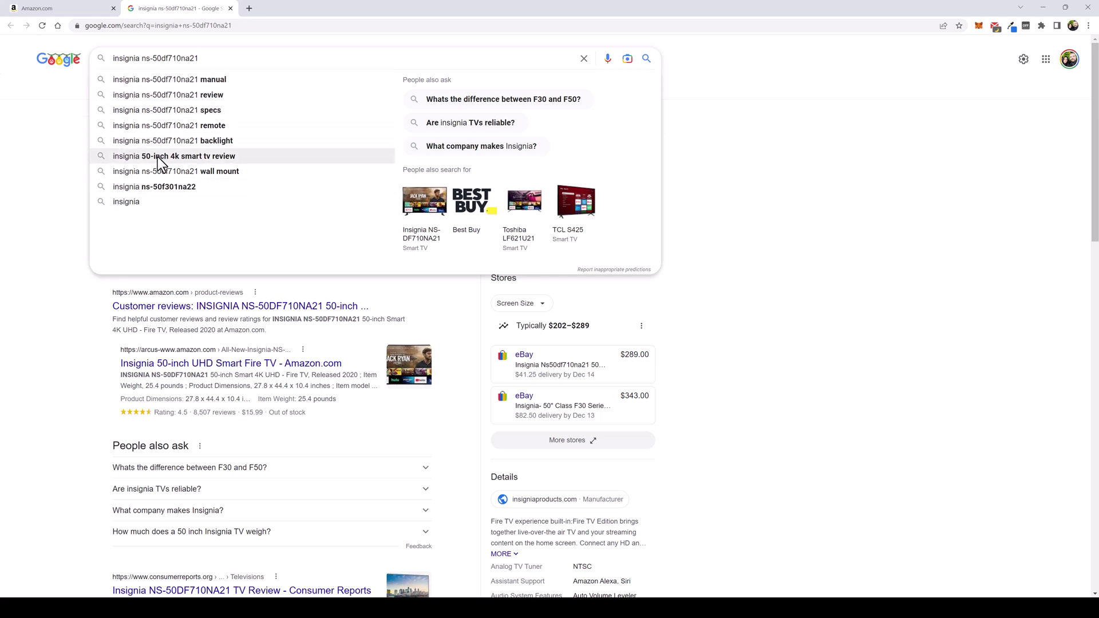
left_click(53, 197)
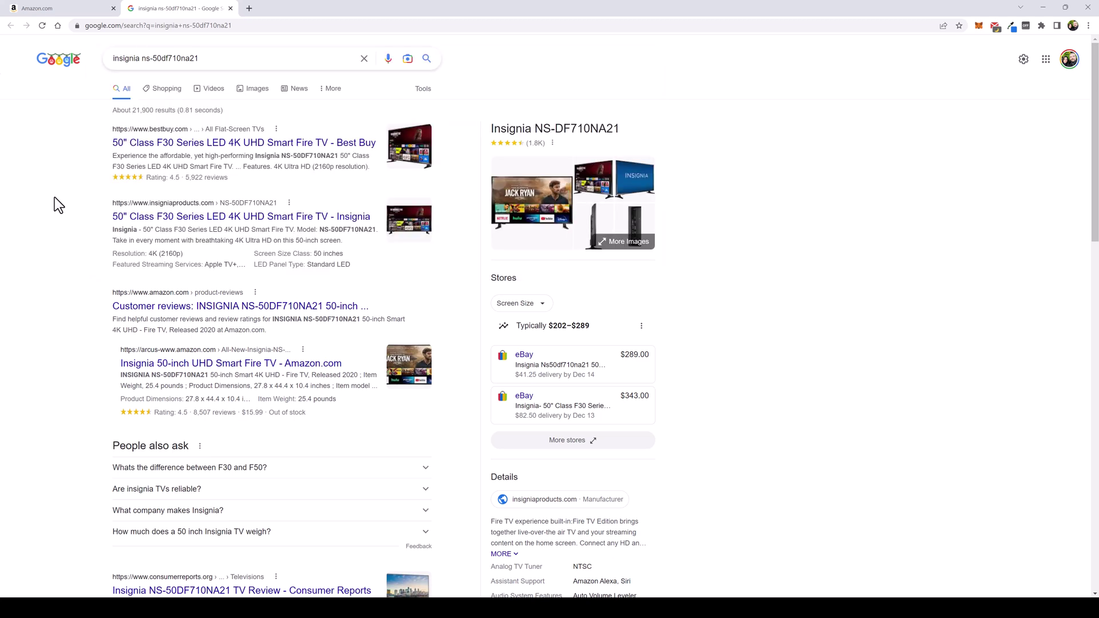
left_click(228, 59)
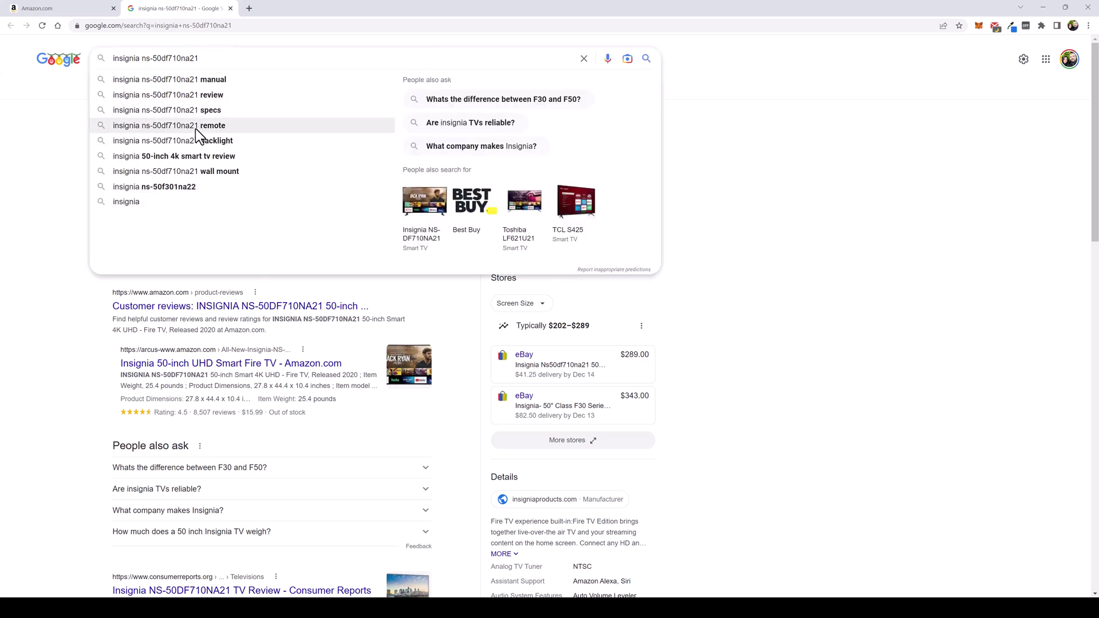
left_click(848, 286)
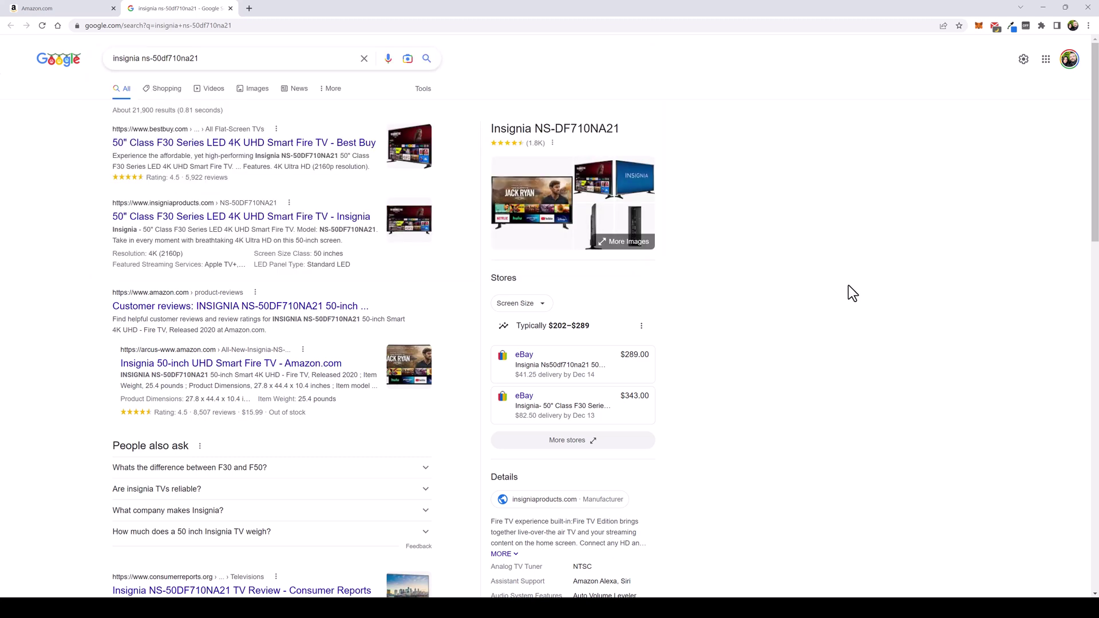
left_click(255, 58)
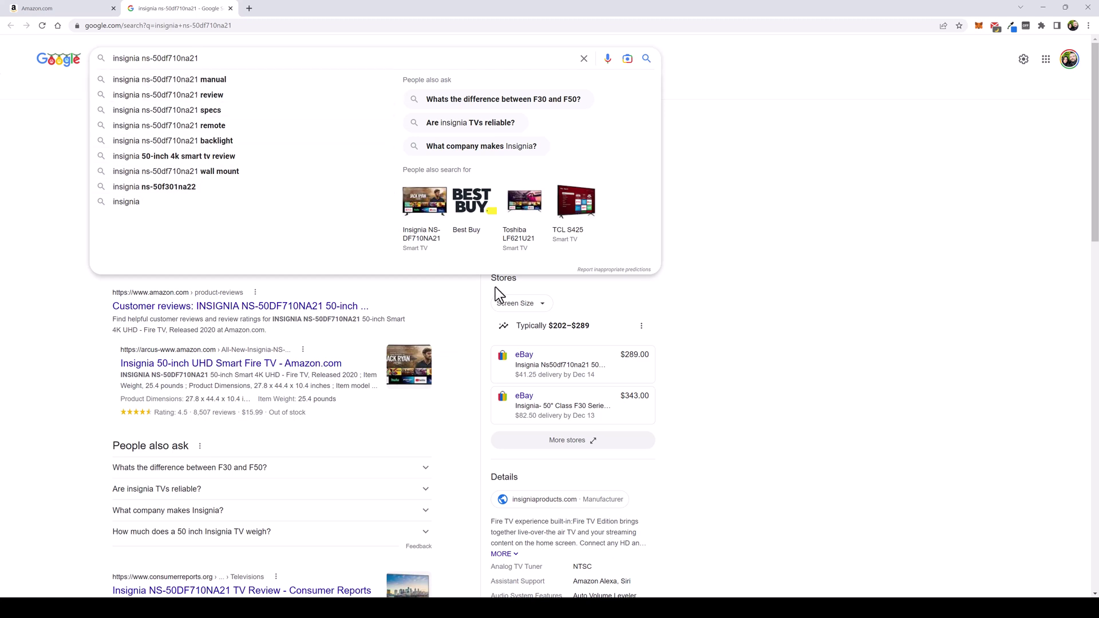
left_click(891, 292)
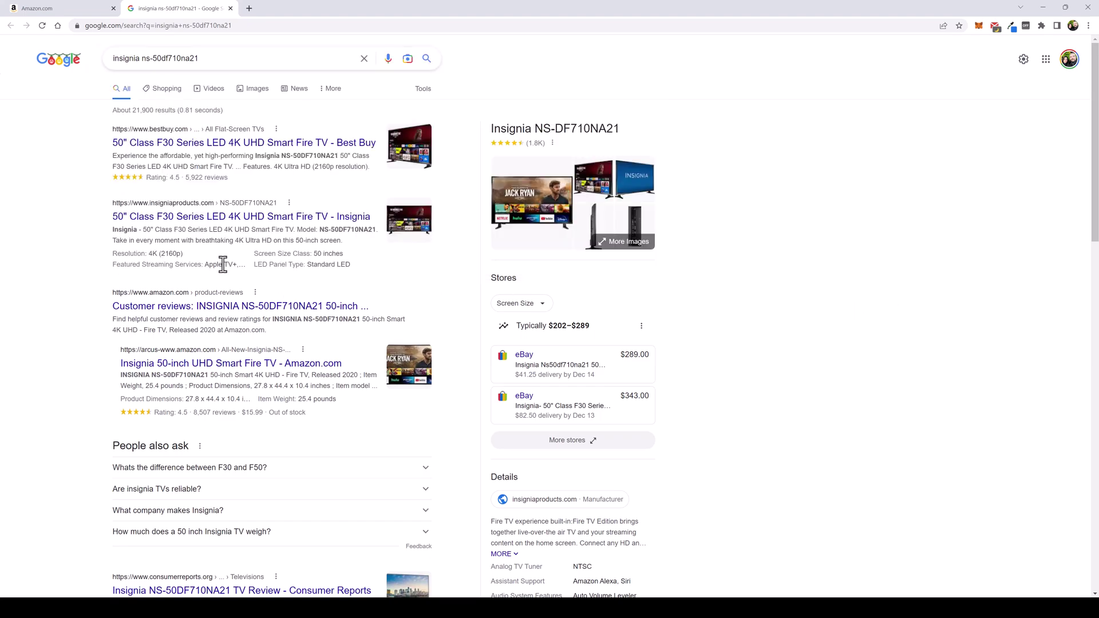
Back in Keyword Researcher Pro, reset the paused Insignia search and delete everything in the Temporary Keyword Grid
key("alt+Tab")
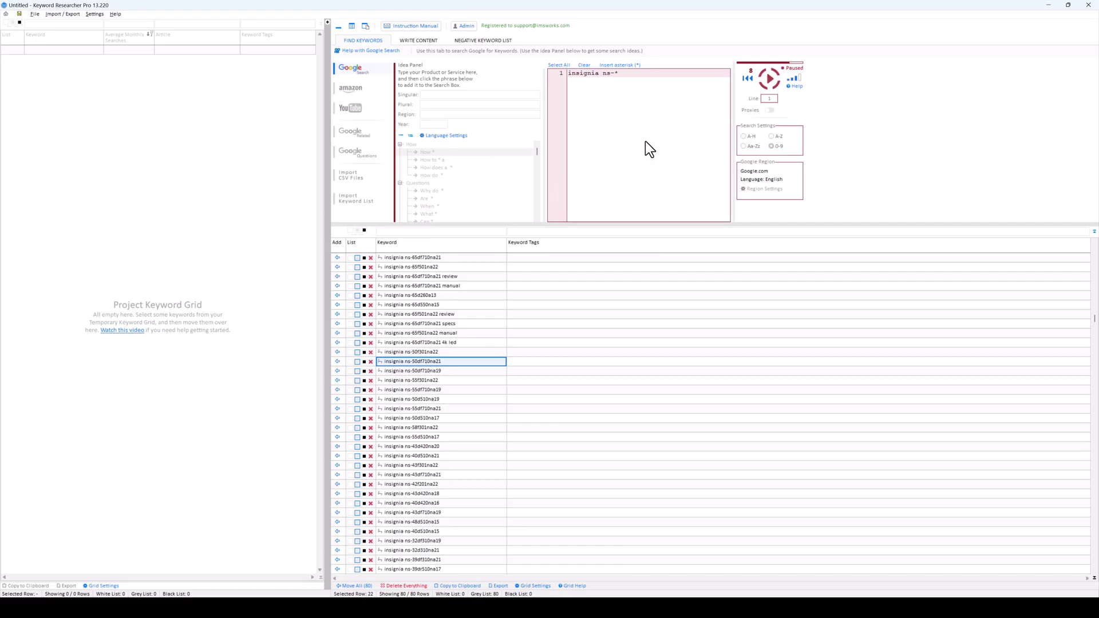
left_click(747, 80)
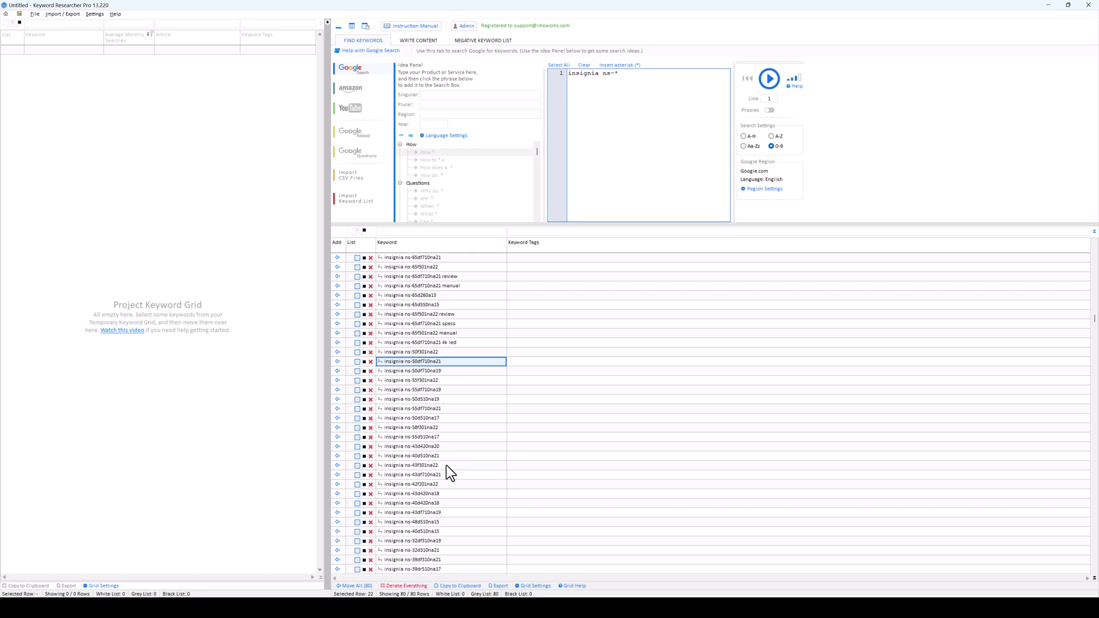
left_click(406, 586)
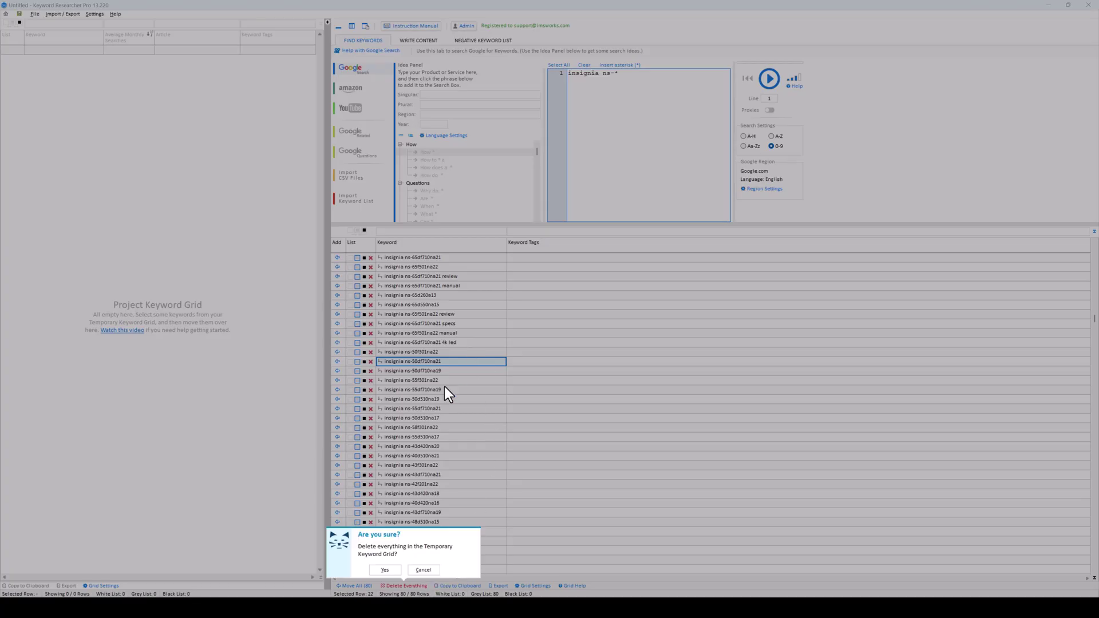
left_click(393, 569)
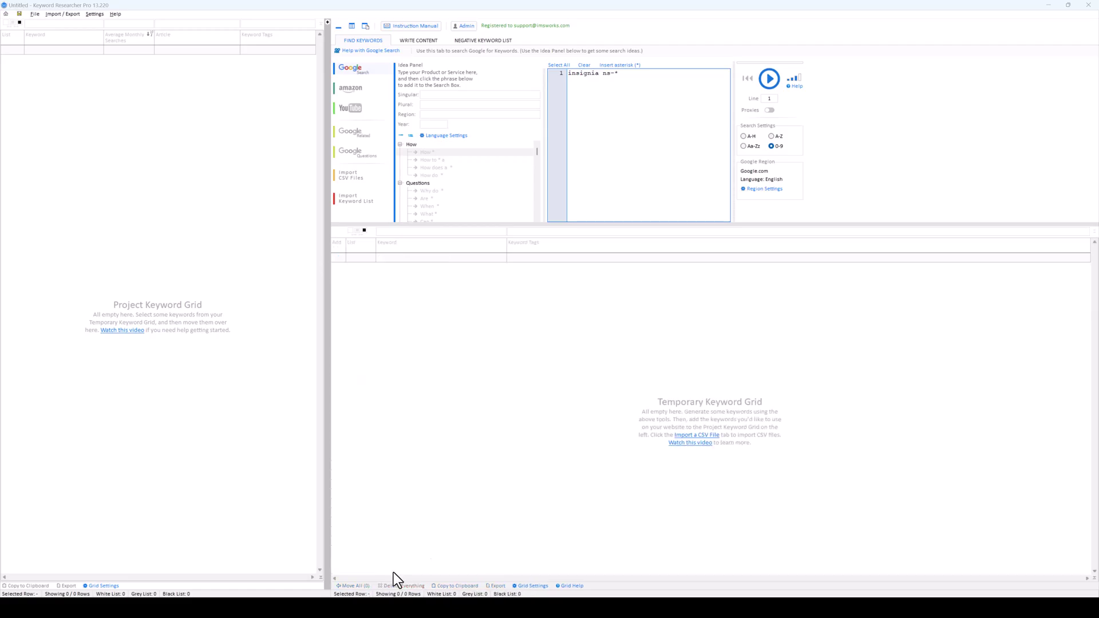
Open the Amazon keyword search and review the camera phrases in its search box
left_click(356, 92)
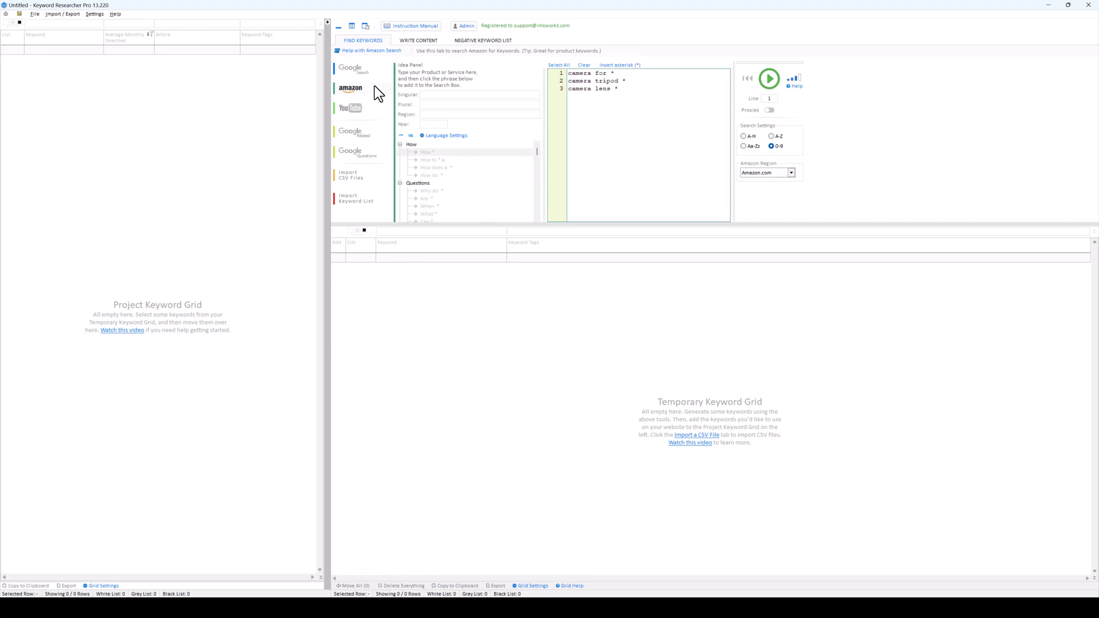
left_click_drag(620, 88, 562, 69)
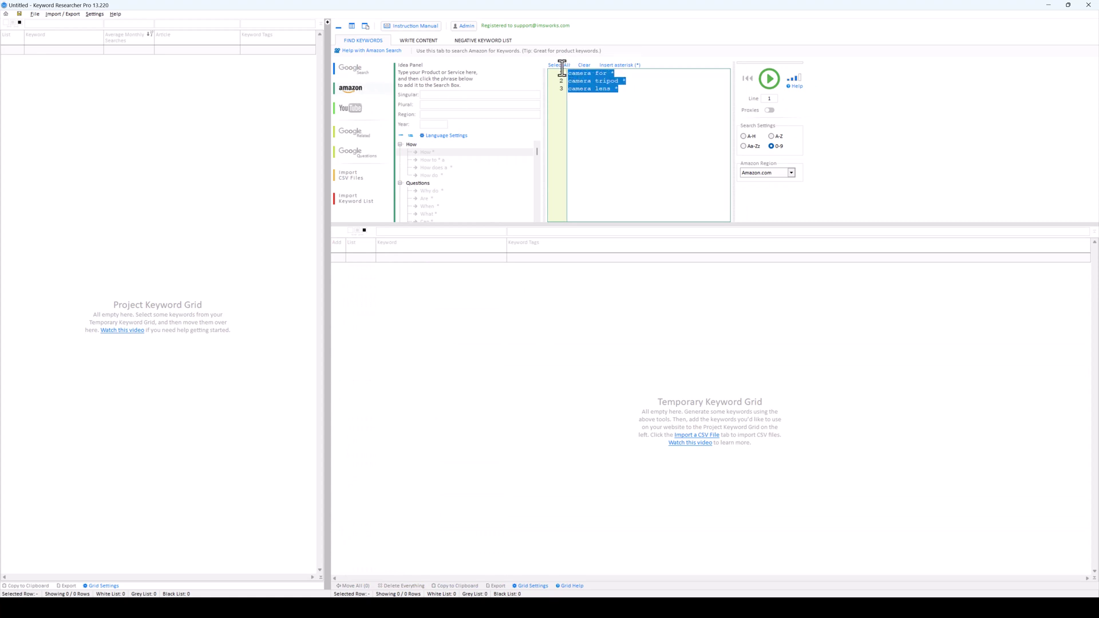
left_click(632, 91)
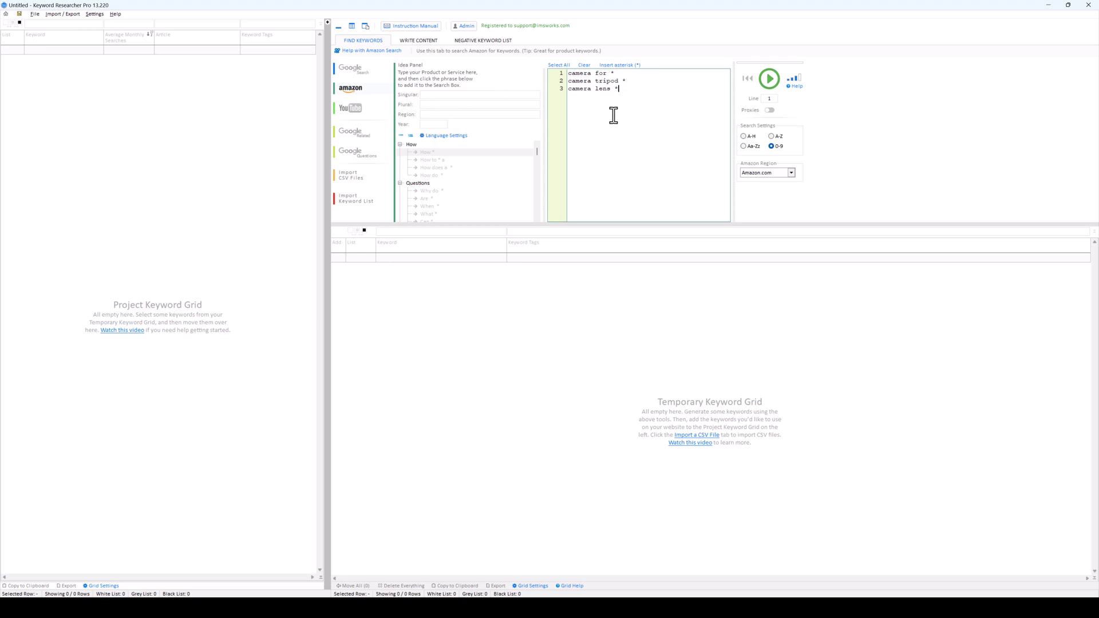
Switch to the YouTube keyword search and clear all phrases from its search box
left_click(352, 110)
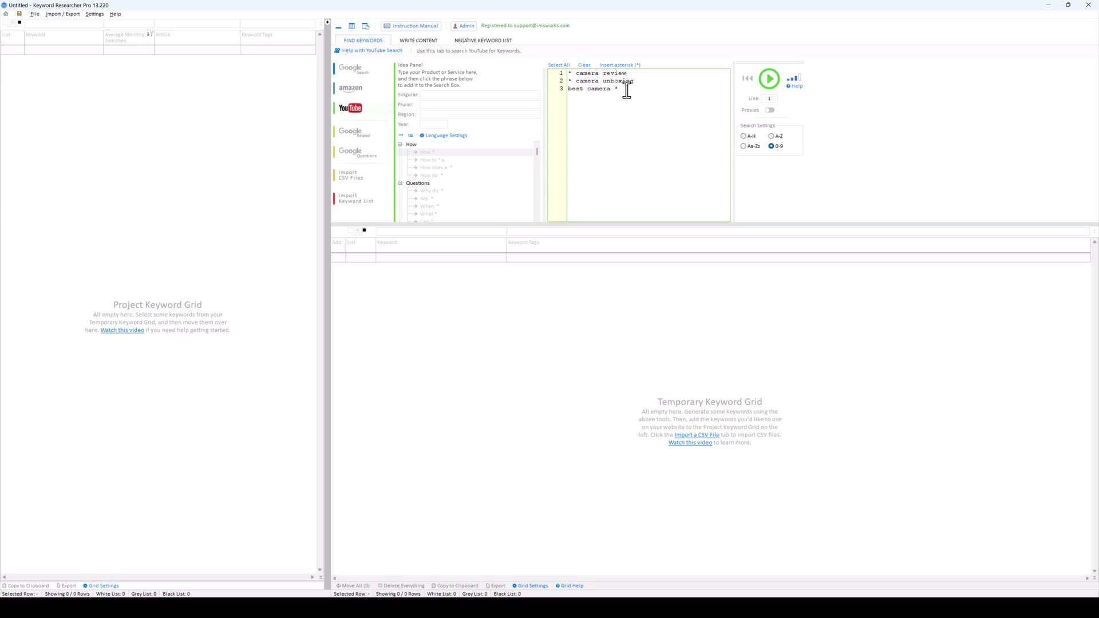
left_click(432, 95)
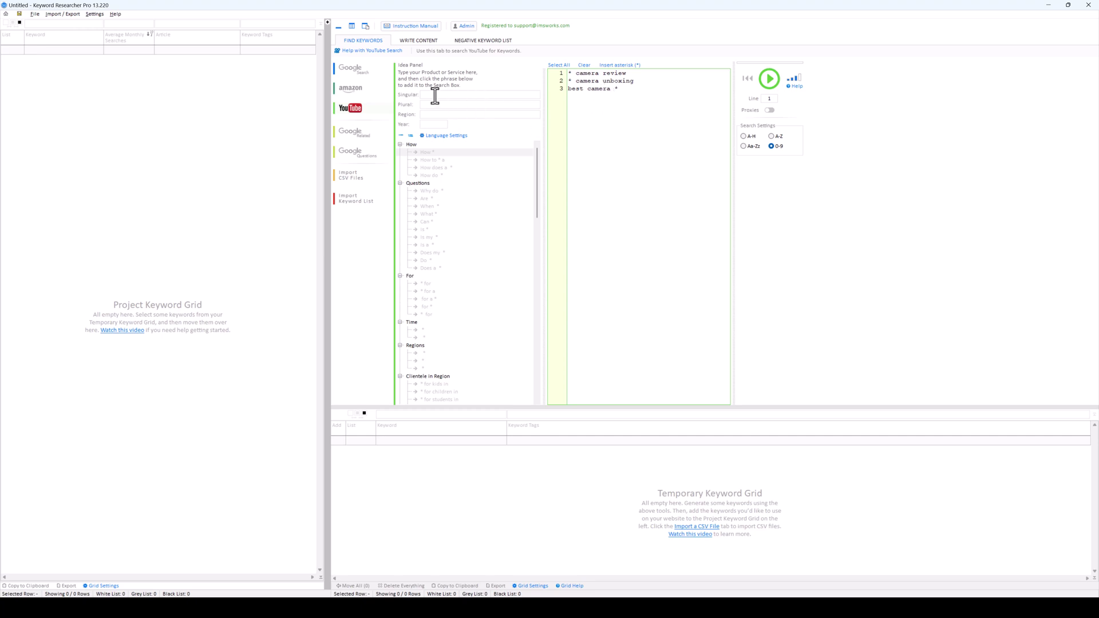
left_click(585, 65)
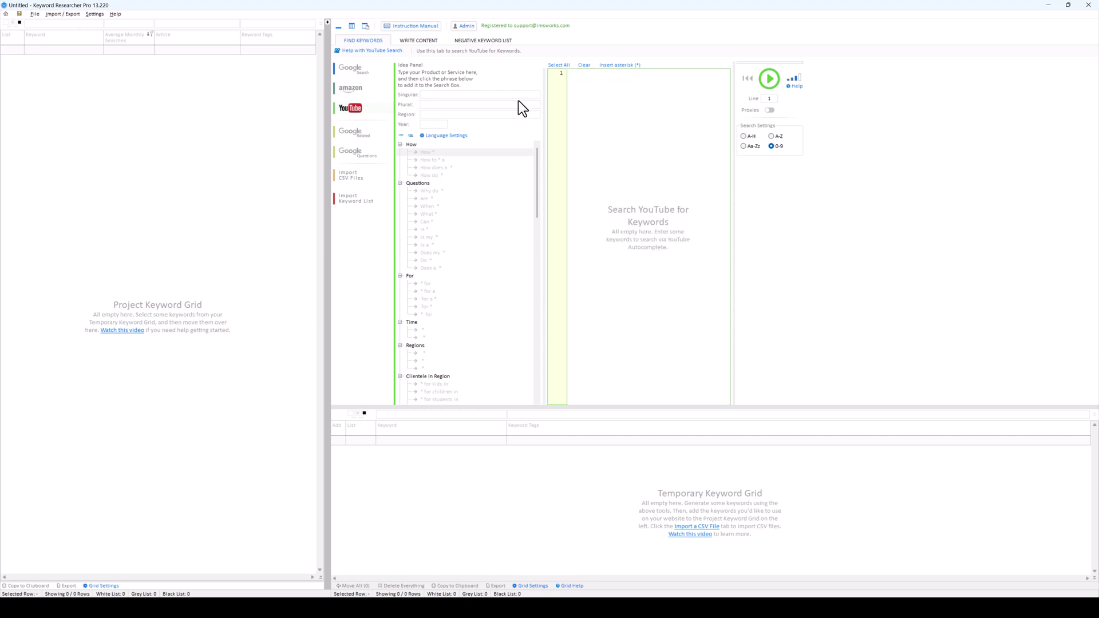
Fill in the Idea Panel with "camera" as both singular and plural and 2022 as the year
left_click(434, 95)
type("camera")
key("Tab")
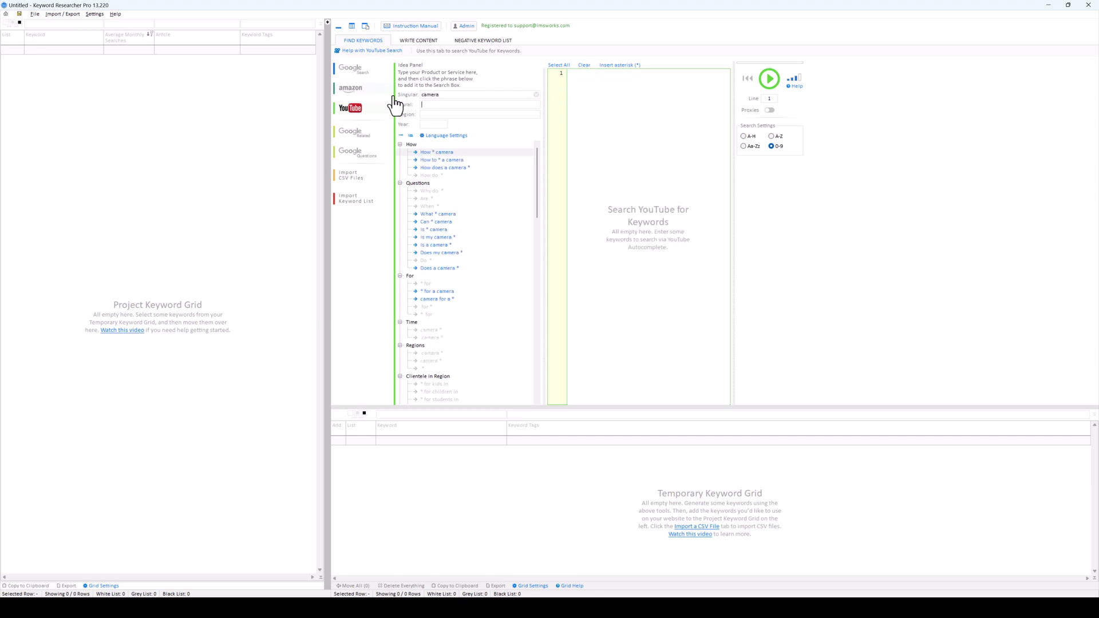
type("camera")
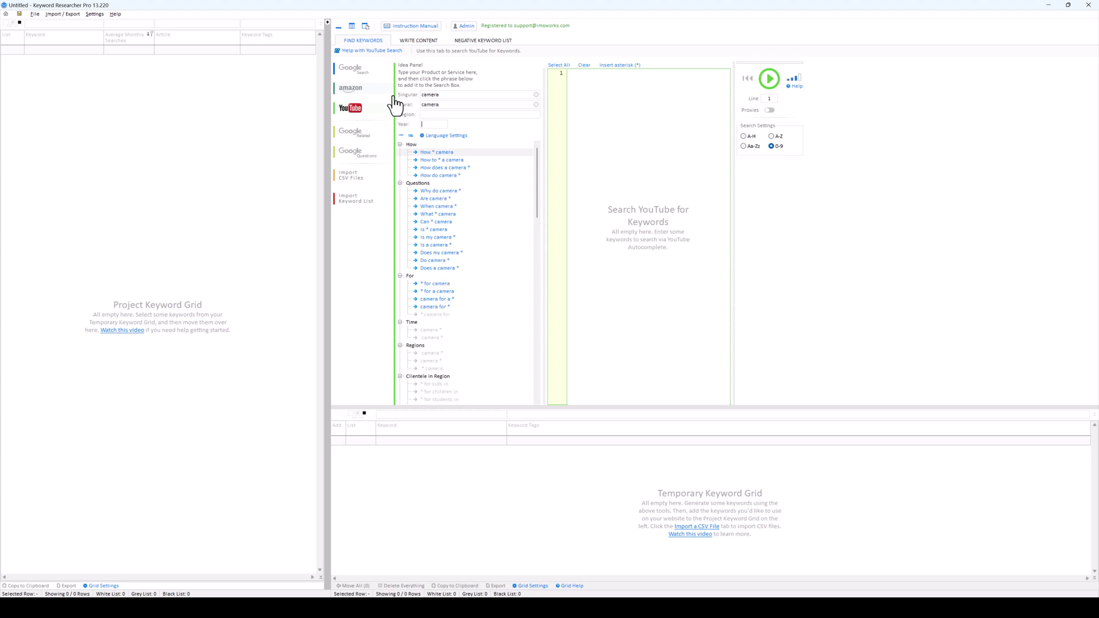
key("Tab")
key("Tab")
type("202")
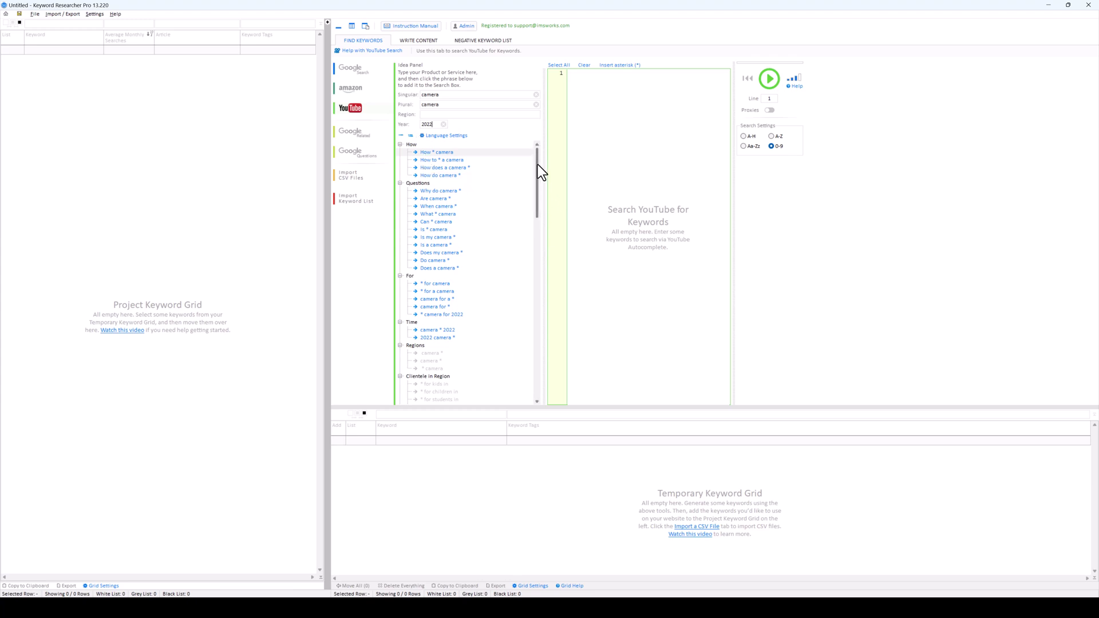
Examine the camera phrase ideas in the Idea Panel, from the question groups through to Reviews
left_click_drag(538, 164, 537, 170)
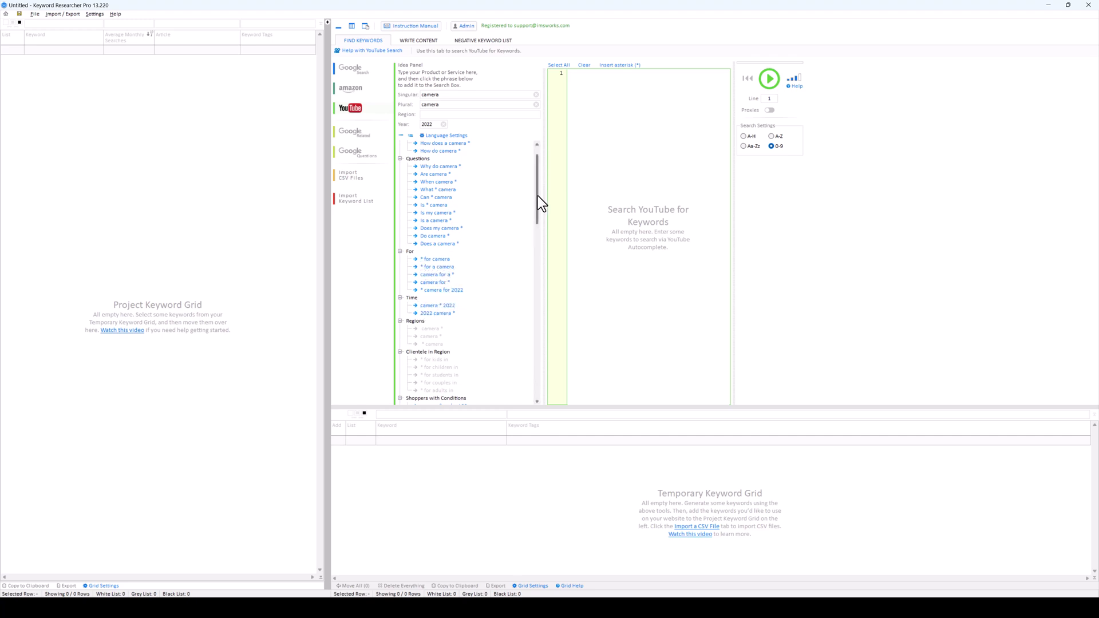
left_click_drag(538, 196, 533, 261)
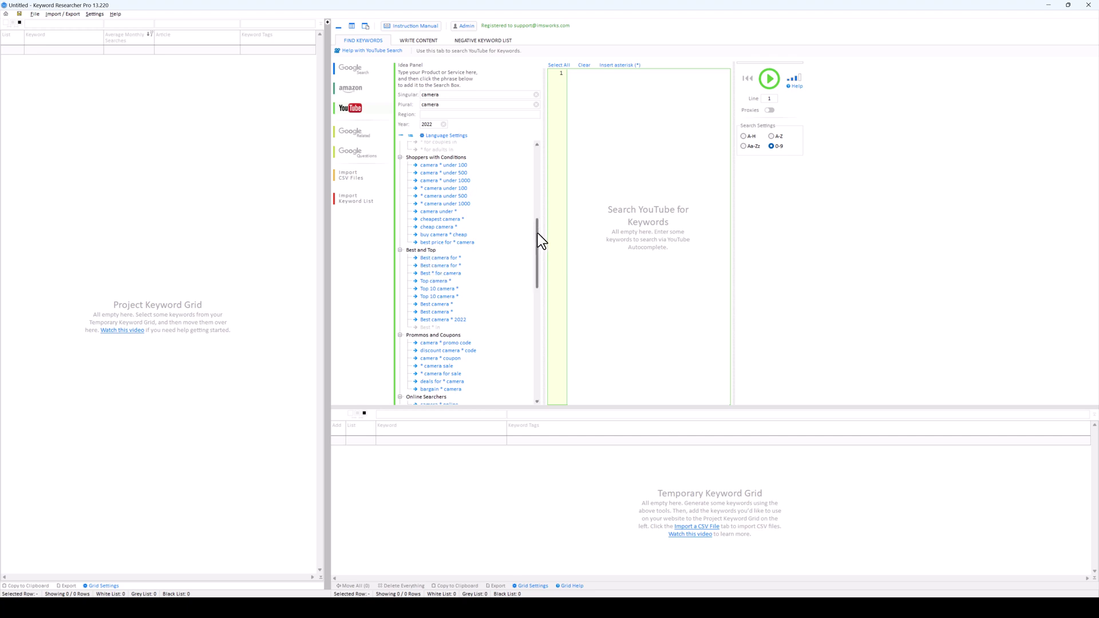
left_click_drag(537, 232, 544, 276)
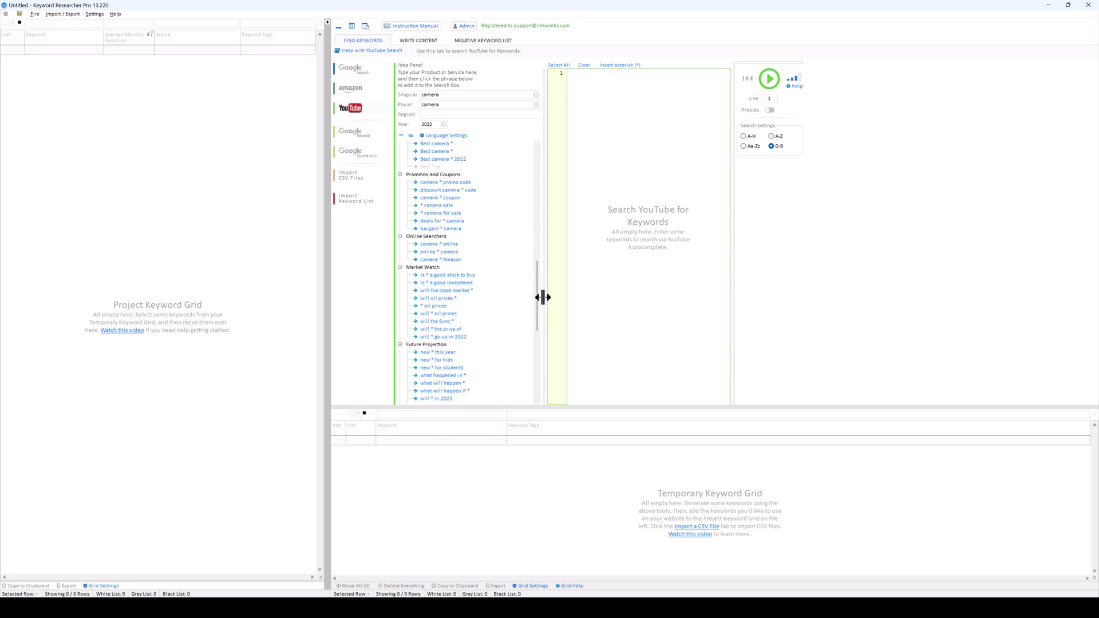
left_click_drag(538, 288, 537, 361)
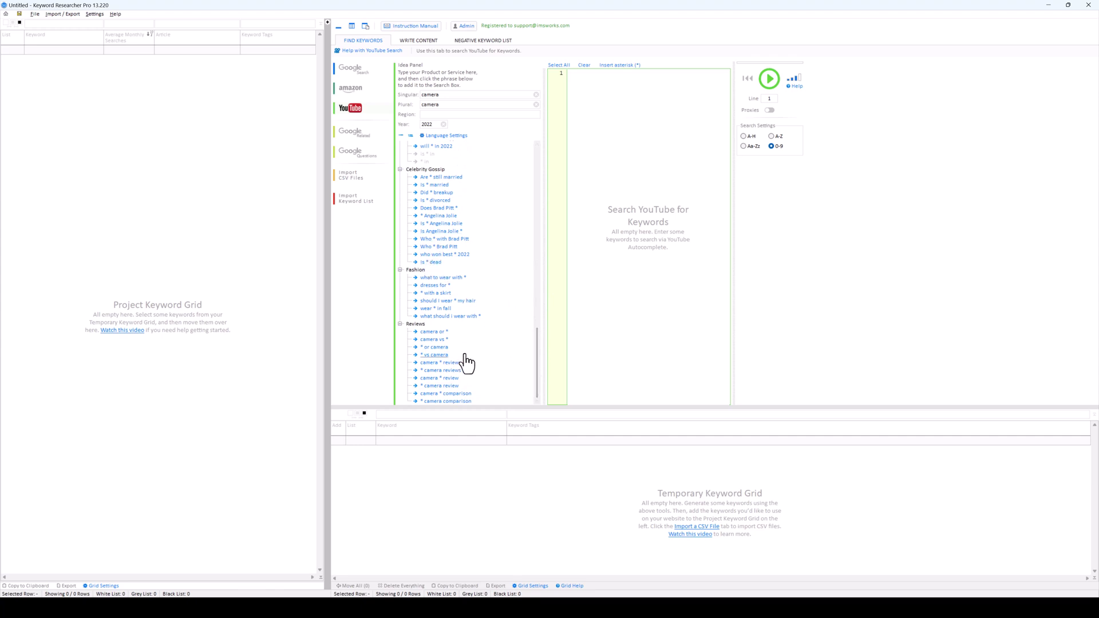
scroll(472, 364, "up", 15)
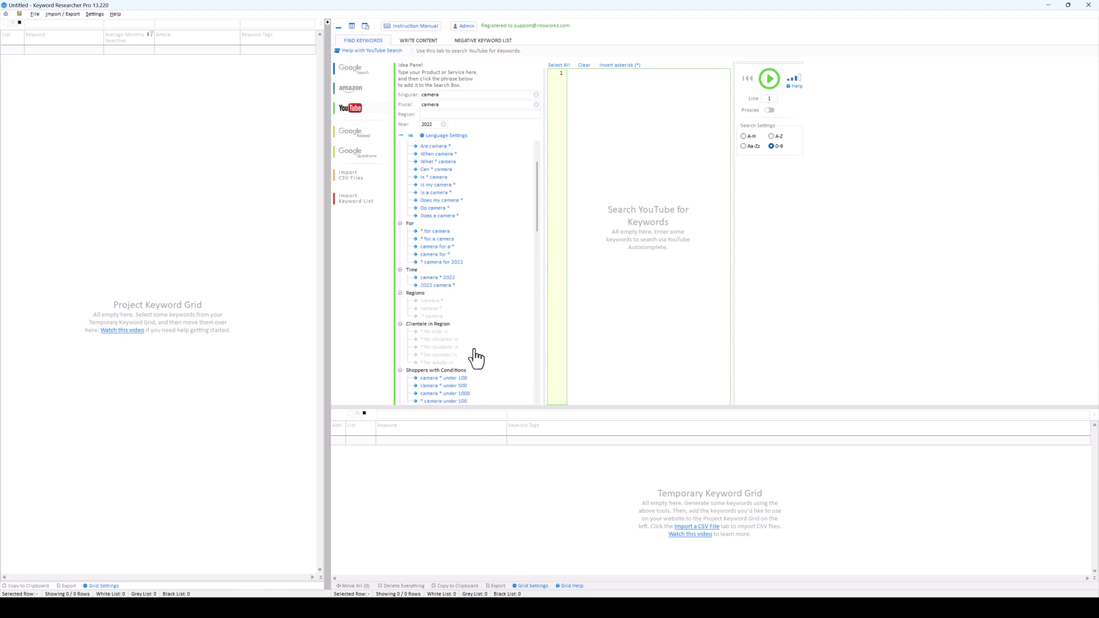